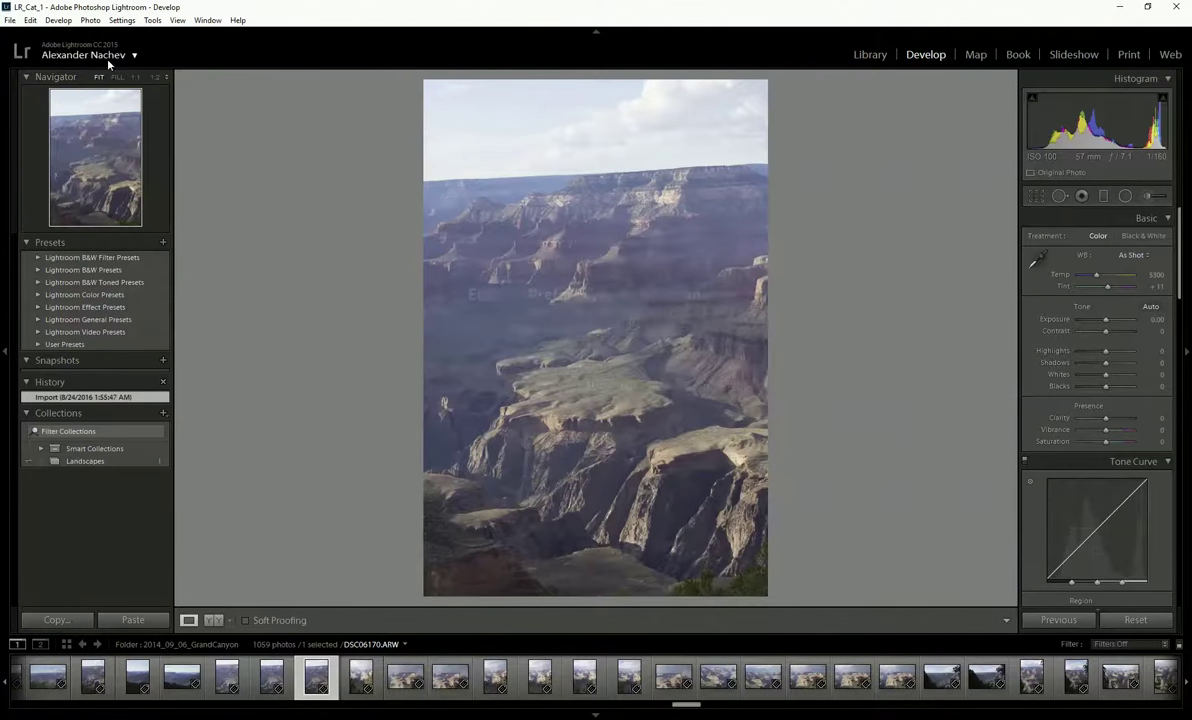
# Step: Open the Edit menu to reach Lightroom's Preferences
pyautogui.click(31, 20)
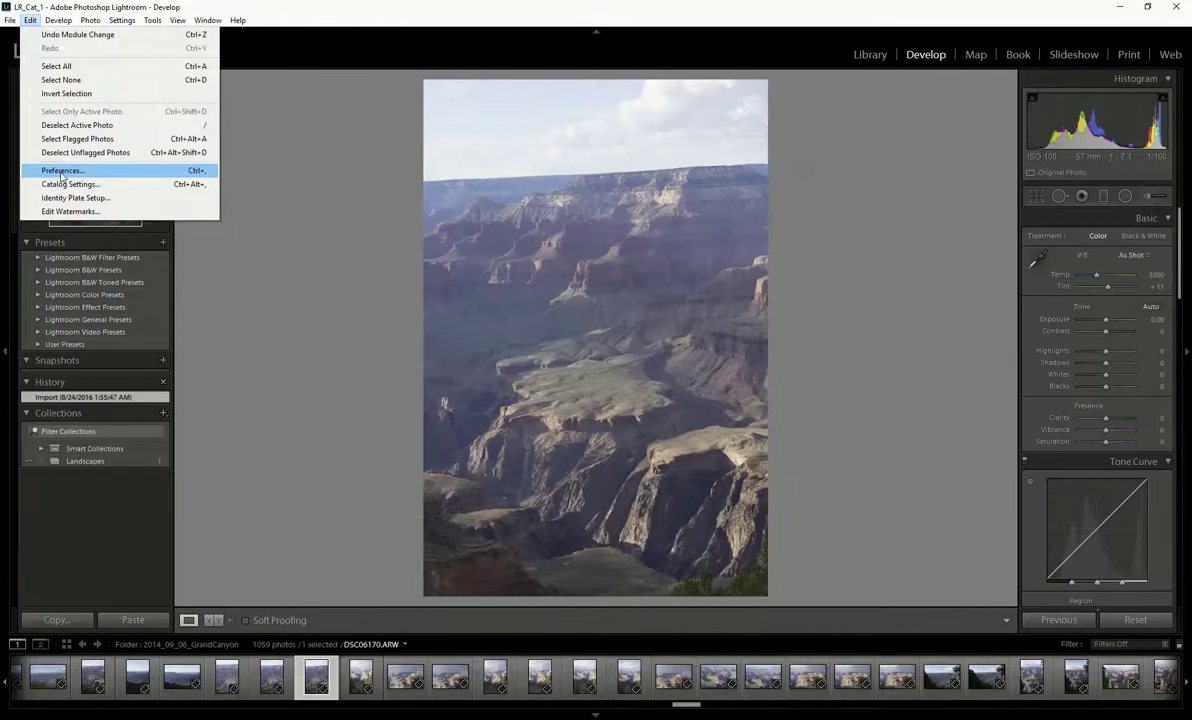
# Step: Uncheck Use Graphics Processor in Preferences > Performance and confirm with OK
pyautogui.click(62, 171)
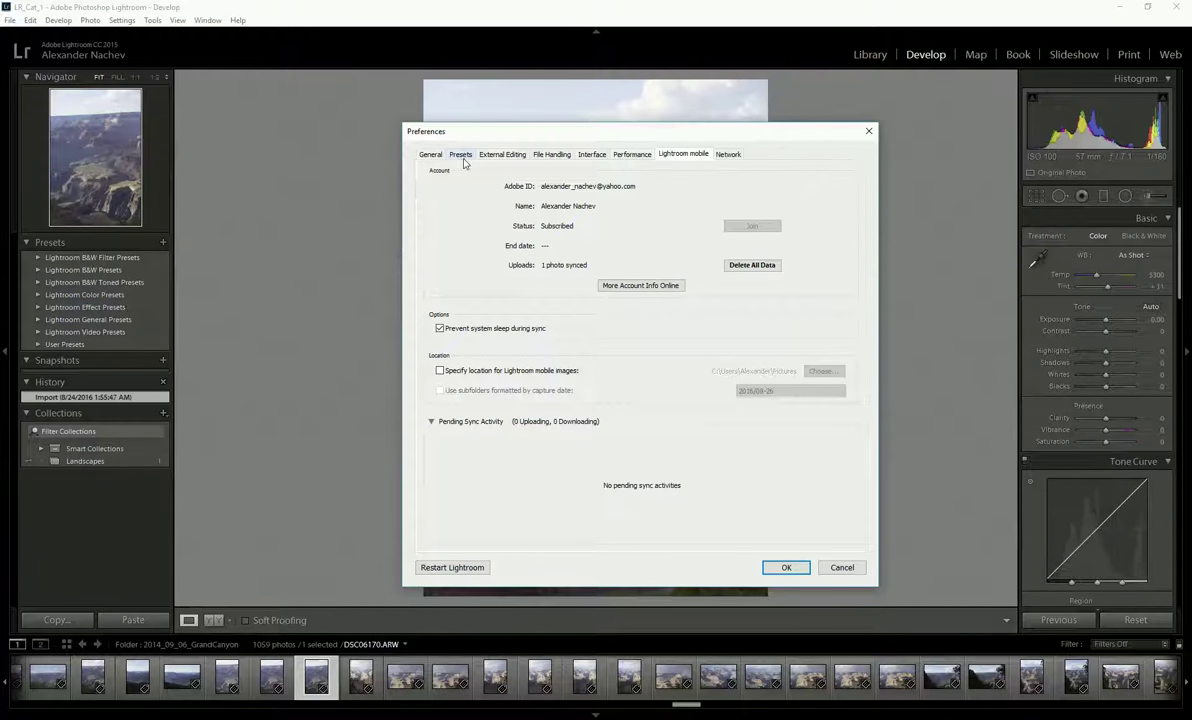
pyautogui.press('alt')
pyautogui.click(634, 156)
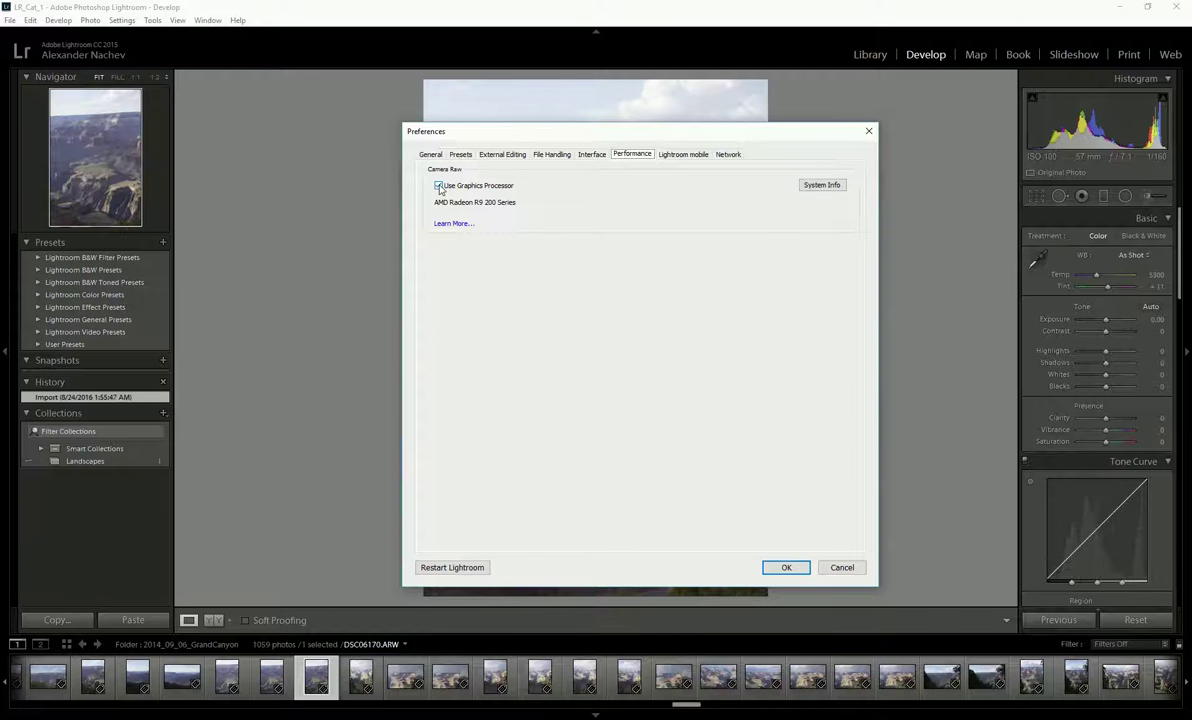
pyautogui.click(438, 186)
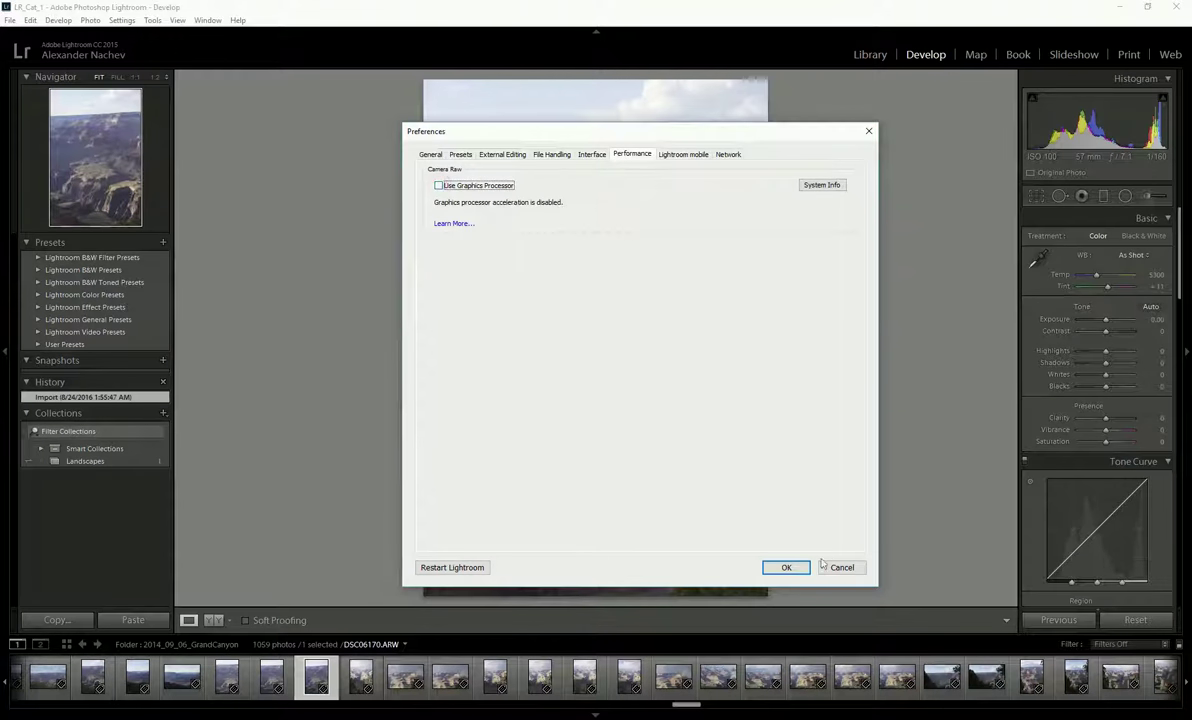
pyautogui.click(788, 568)
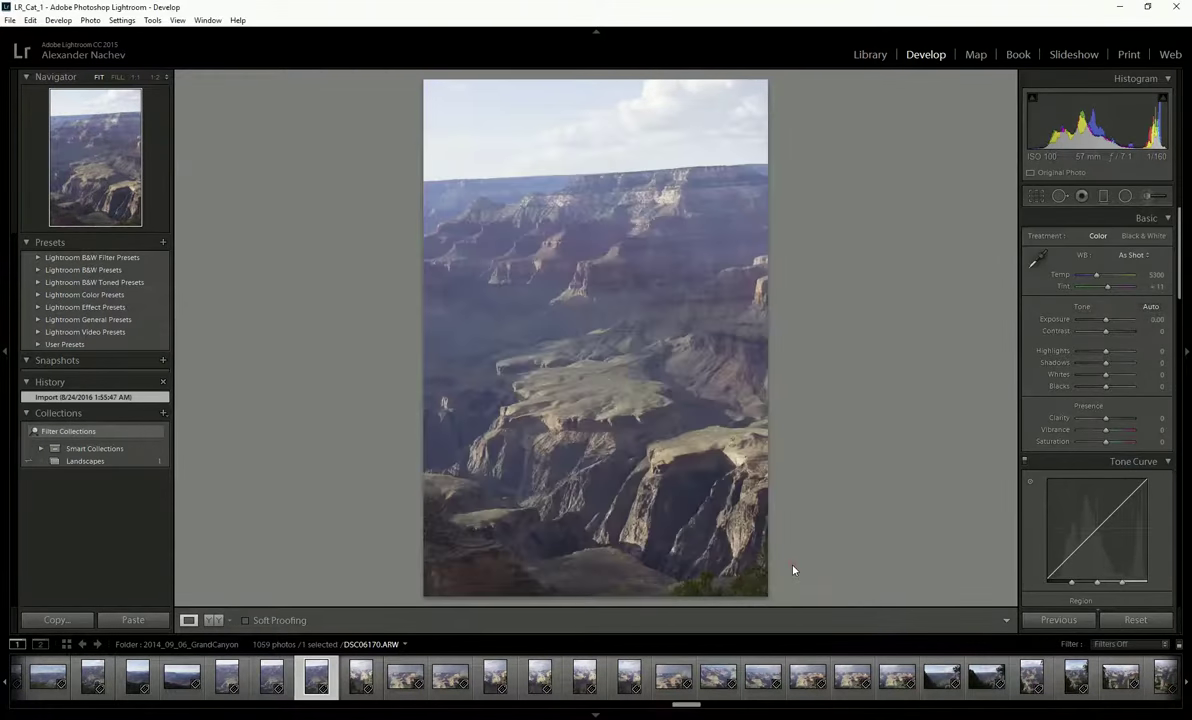
# Step: Add a graduated filter across the upper photo with Exposure −3.27
pyautogui.click(1103, 196)
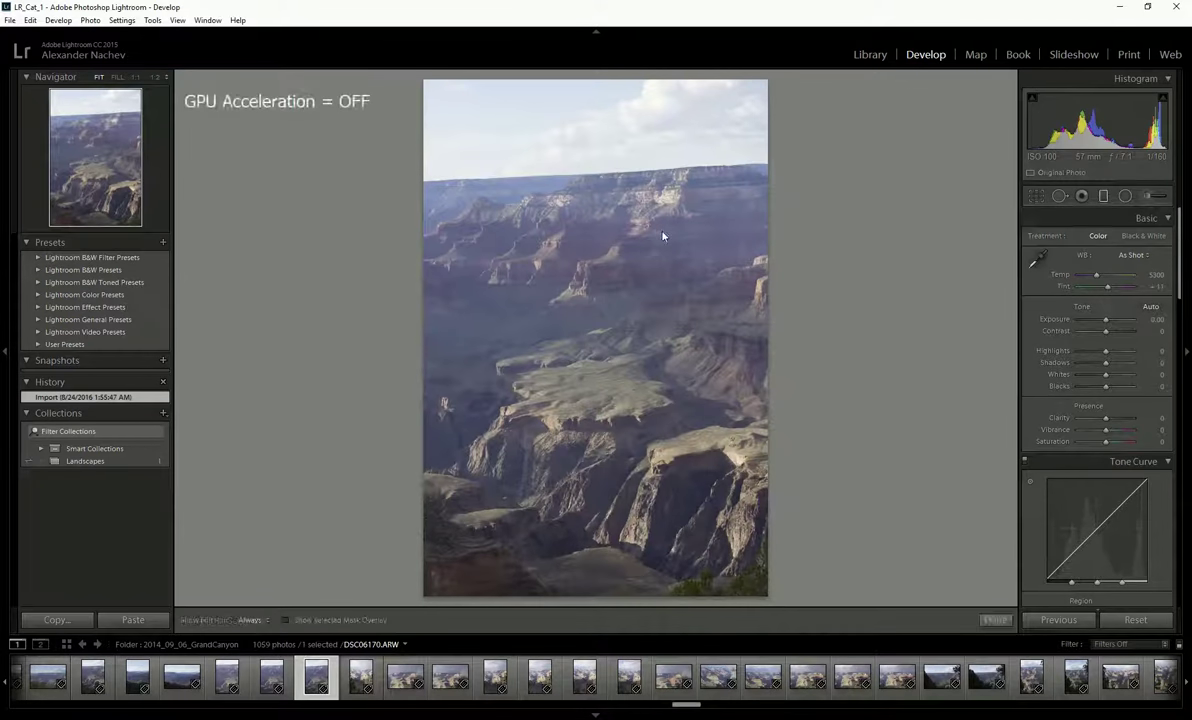
pyautogui.moveTo(588, 277); pyautogui.dragTo(587, 370)
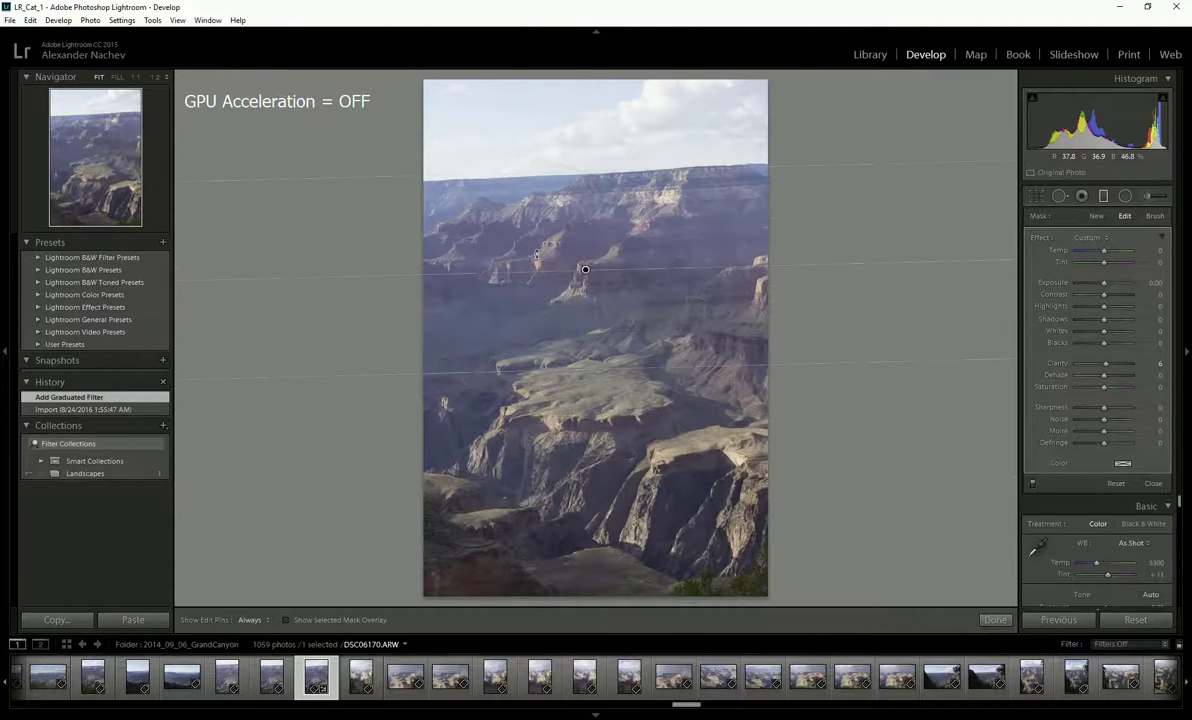
pyautogui.moveTo(1104, 282); pyautogui.dragTo(1081, 282)
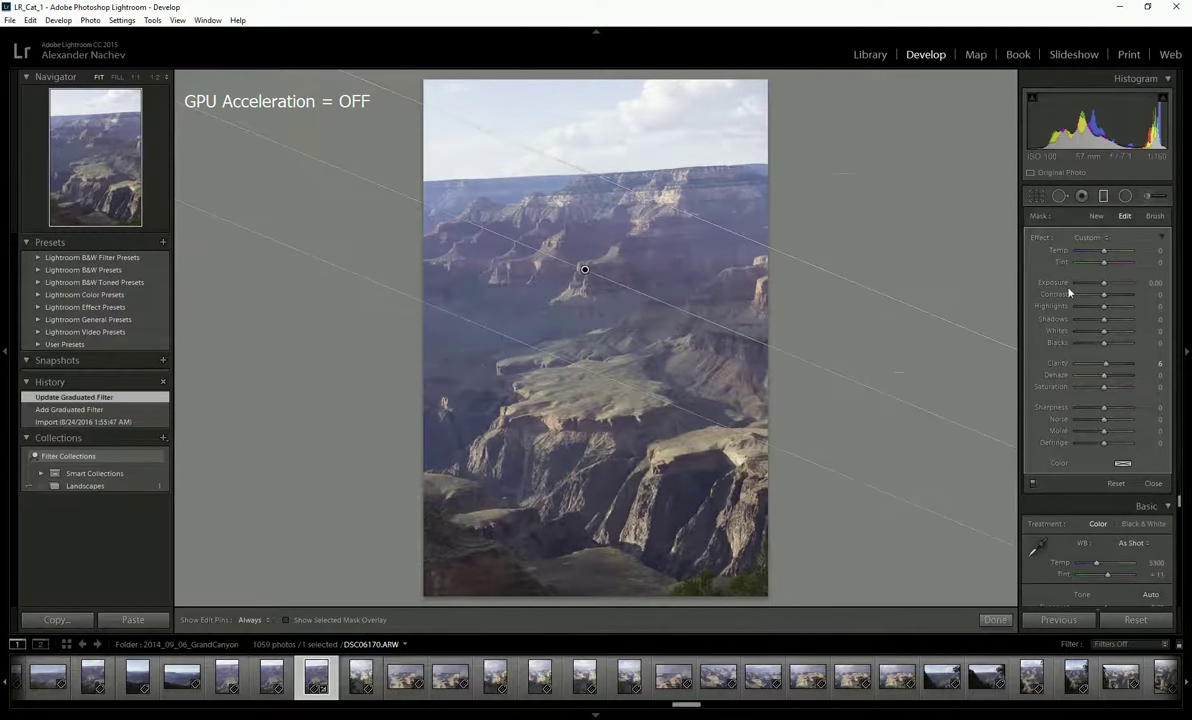
# Step: Shift the graduated filter lower and level it, then draw a radial filter over the central rocks
pyautogui.moveTo(584, 272)
pyautogui.mouseDown()
pyautogui.moveTo(556, 424)
pyautogui.moveTo(593, 309)
pyautogui.mouseUp()
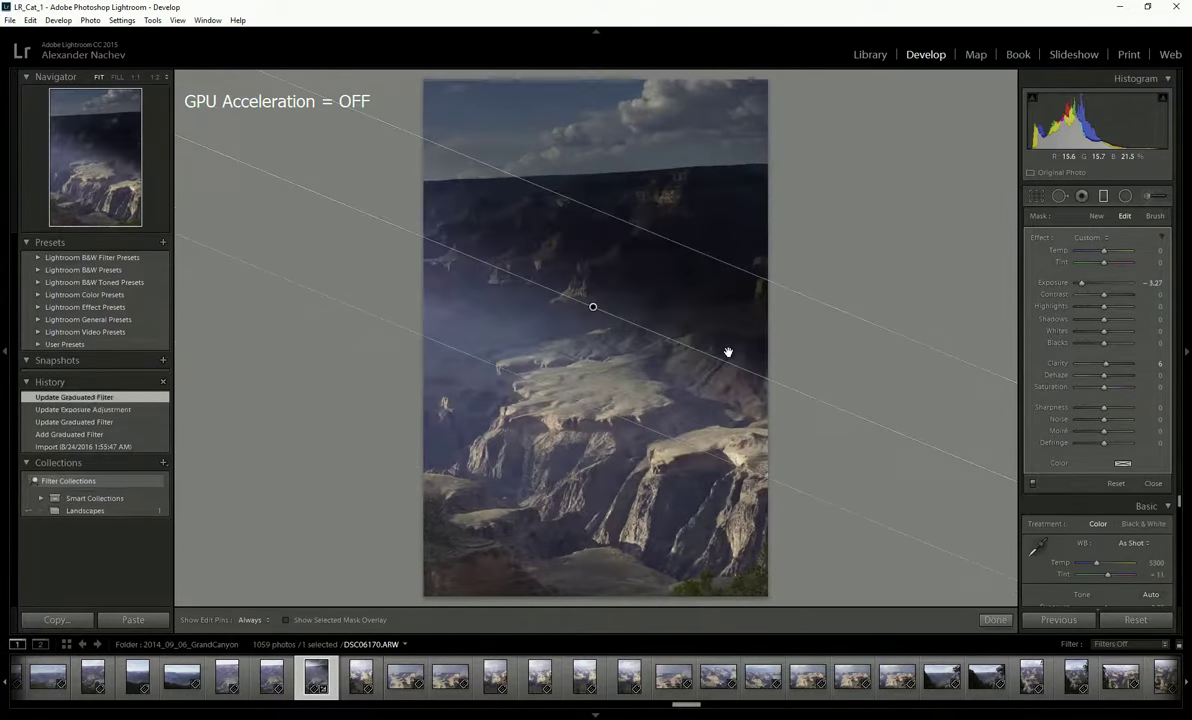
pyautogui.moveTo(480, 203)
pyautogui.mouseDown()
pyautogui.moveTo(679, 343)
pyautogui.moveTo(632, 271)
pyautogui.mouseUp()
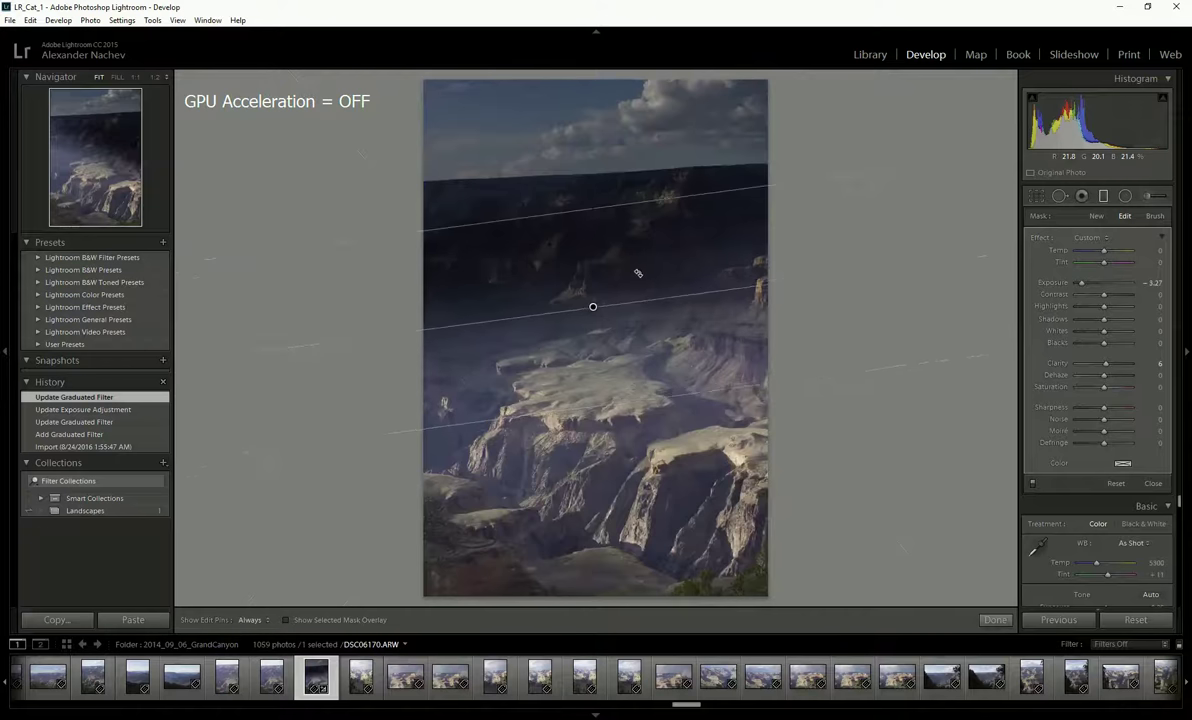
pyautogui.moveTo(632, 271); pyautogui.dragTo(700, 307)
pyautogui.click(1125, 197)
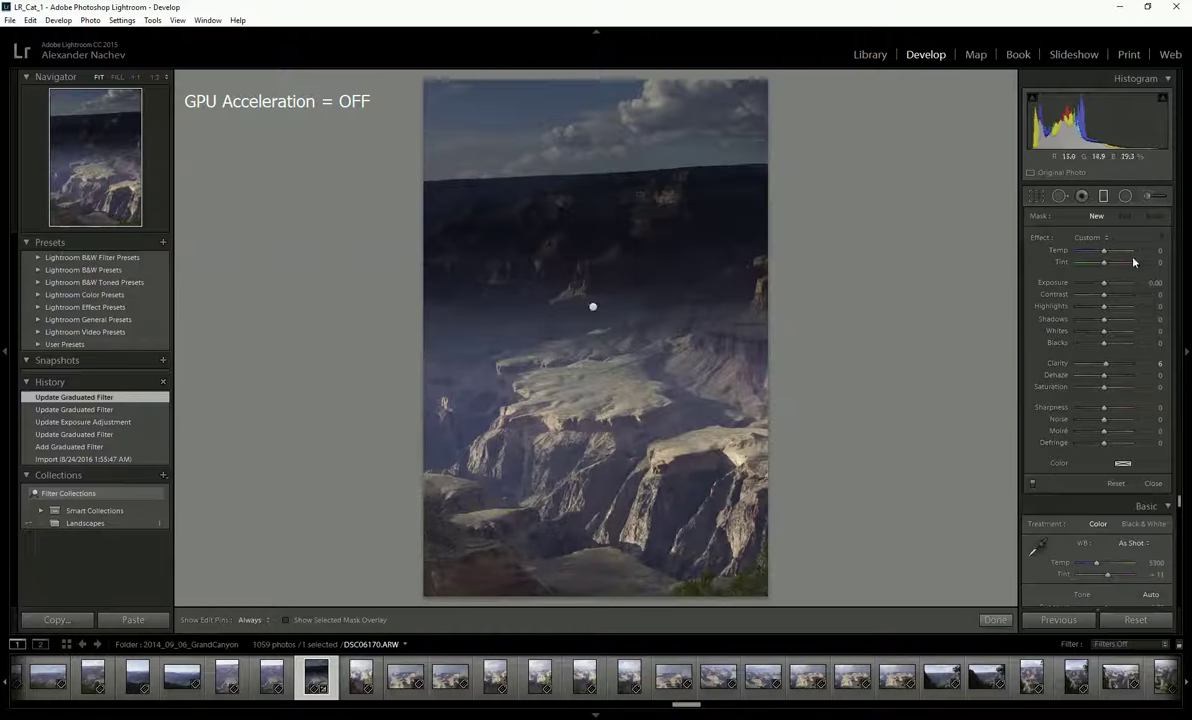
pyautogui.moveTo(545, 402); pyautogui.dragTo(670, 525)
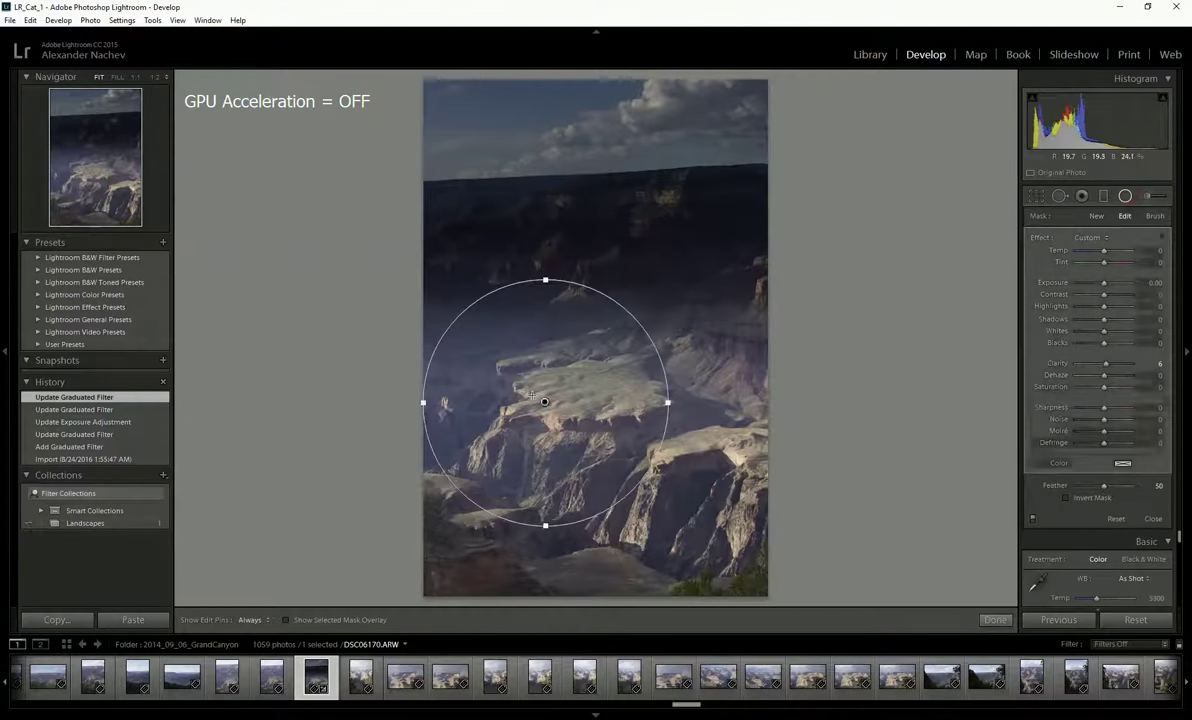
# Step: Give the radial filter Clarity 80 and Dehaze 59 and settle it over the central ridge
pyautogui.moveTo(556, 411); pyautogui.dragTo(629, 449)
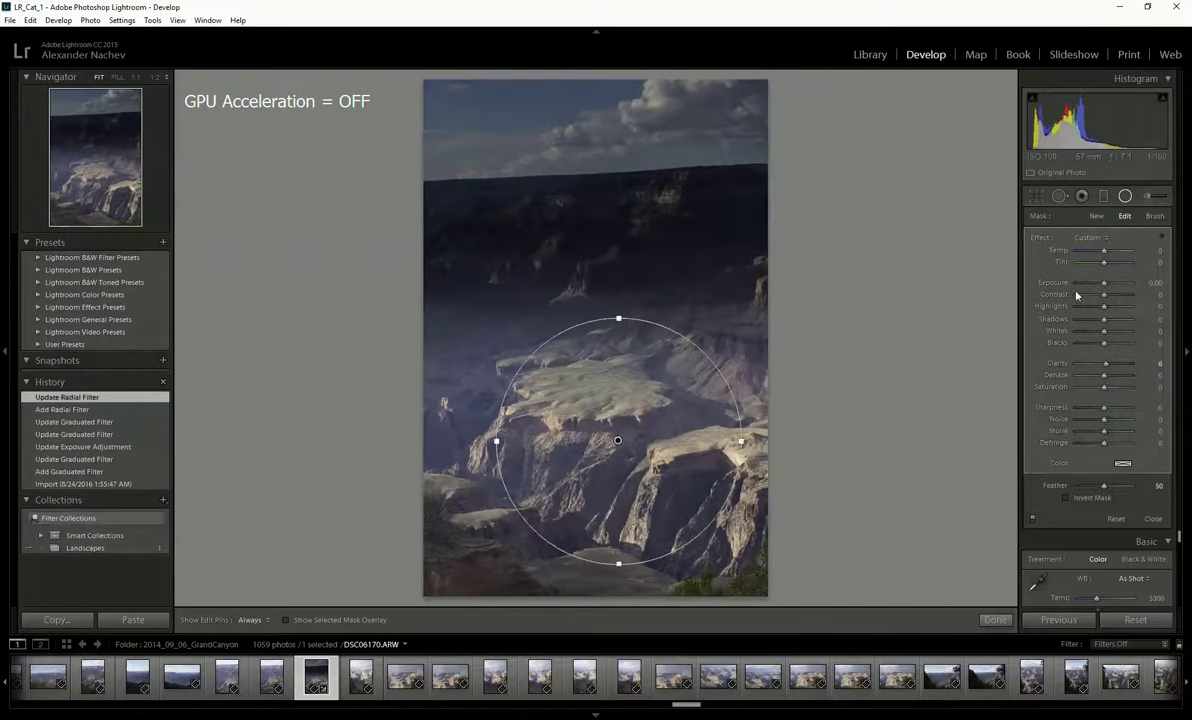
pyautogui.click(1127, 363)
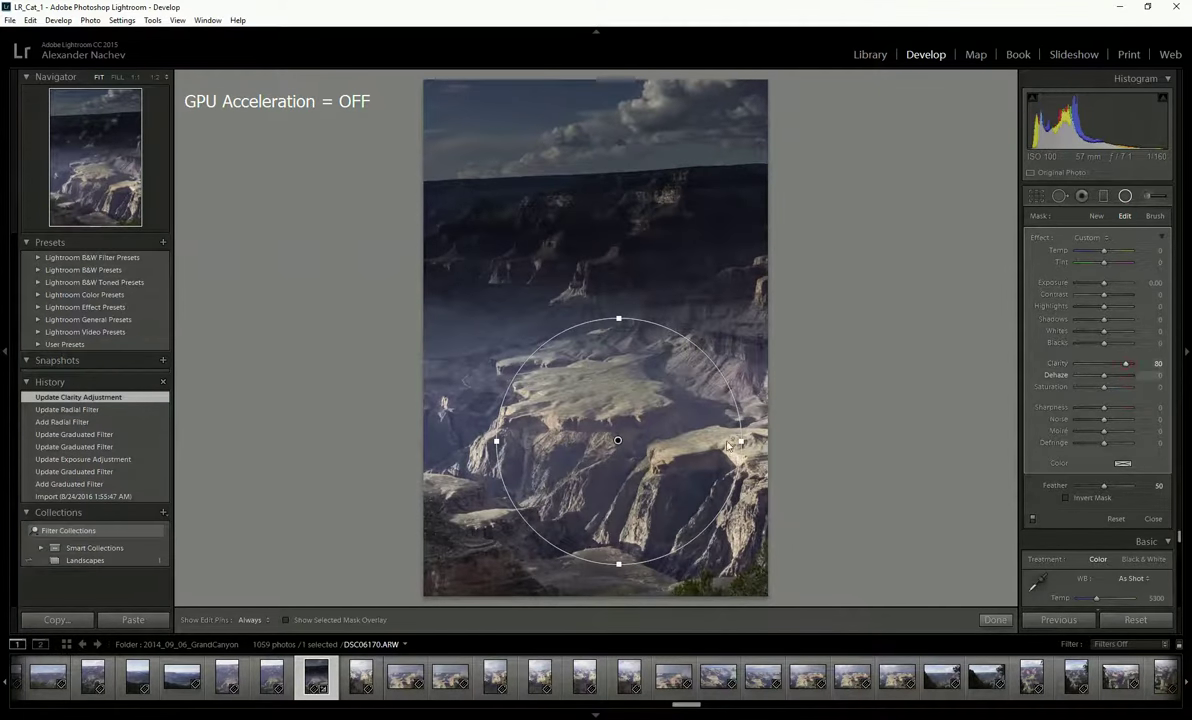
pyautogui.click(1122, 374)
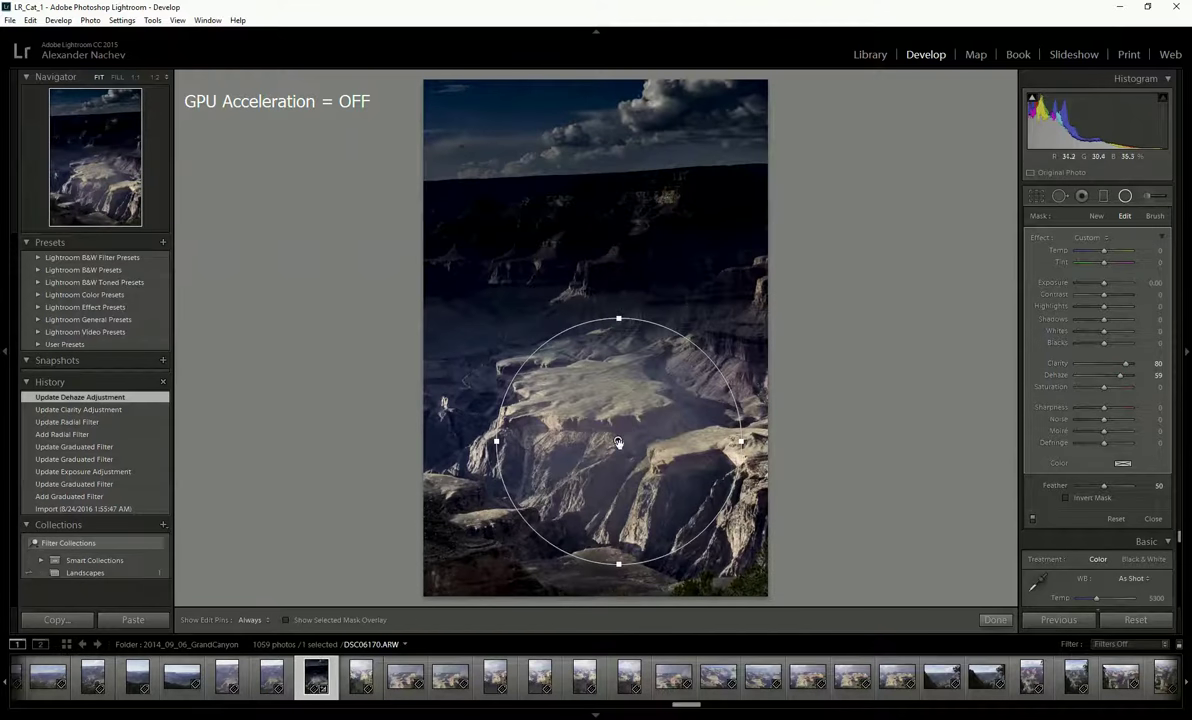
pyautogui.moveTo(618, 443)
pyautogui.mouseDown()
pyautogui.moveTo(597, 487)
pyautogui.moveTo(658, 461)
pyautogui.moveTo(592, 384)
pyautogui.mouseUp()
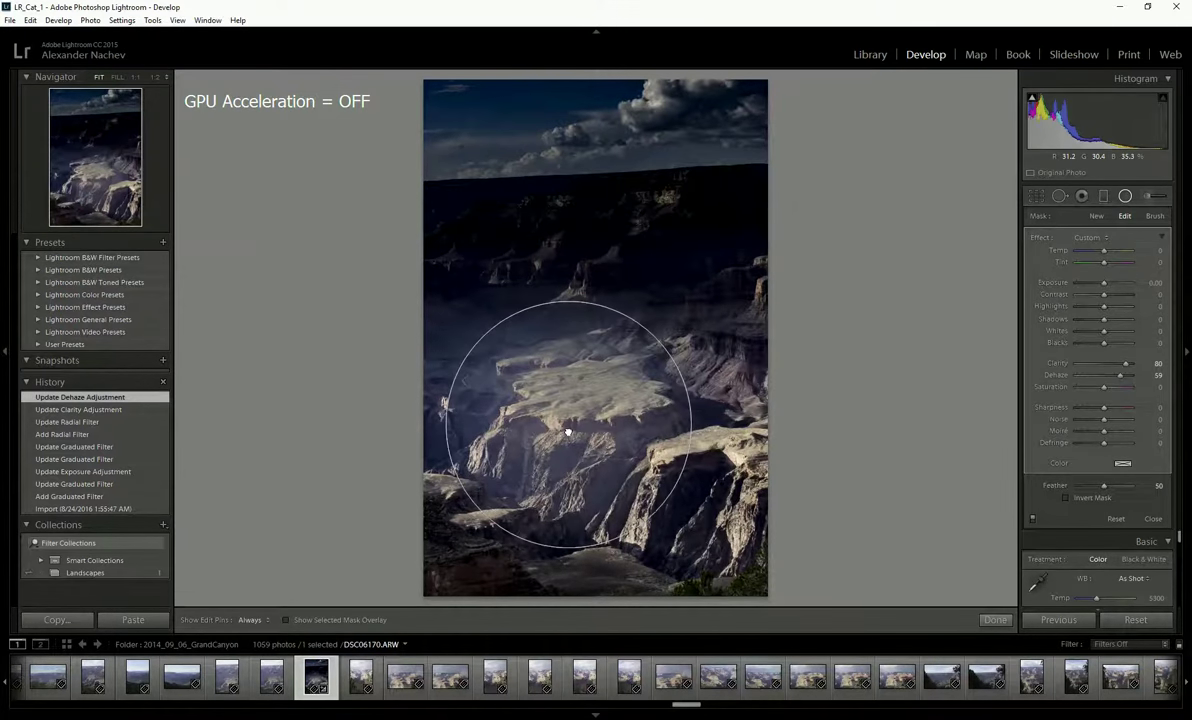
pyautogui.moveTo(592, 384); pyautogui.dragTo(568, 424)
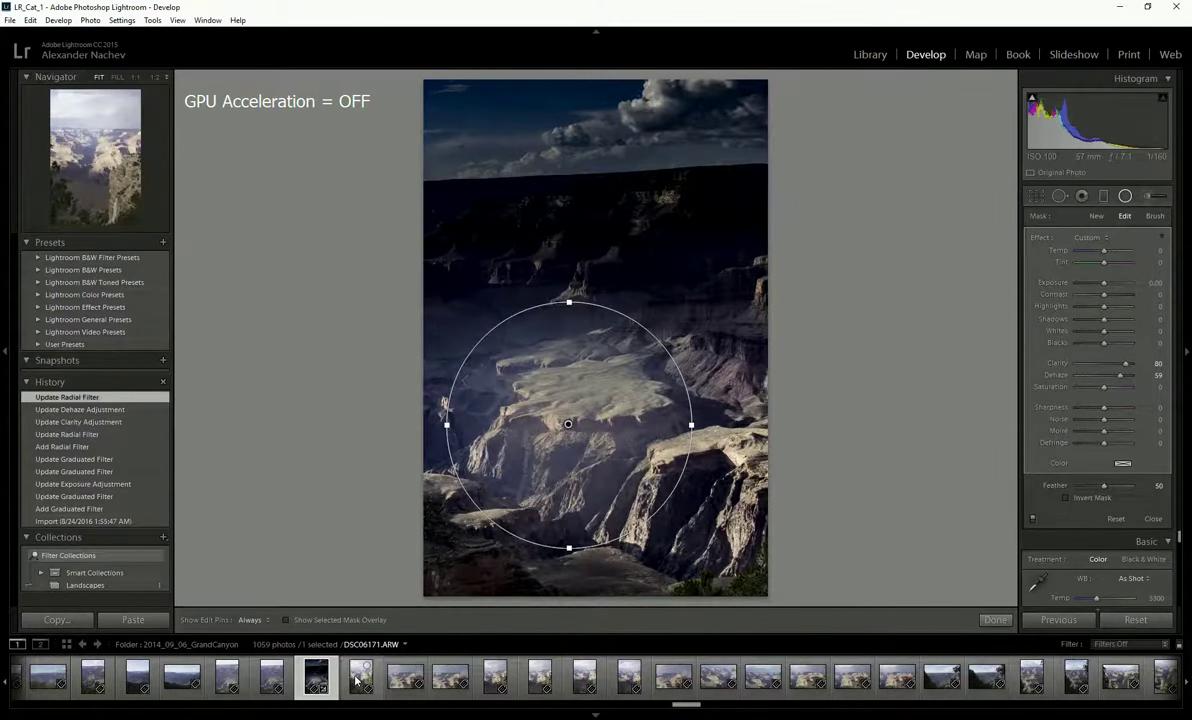
pyautogui.click(357, 681)
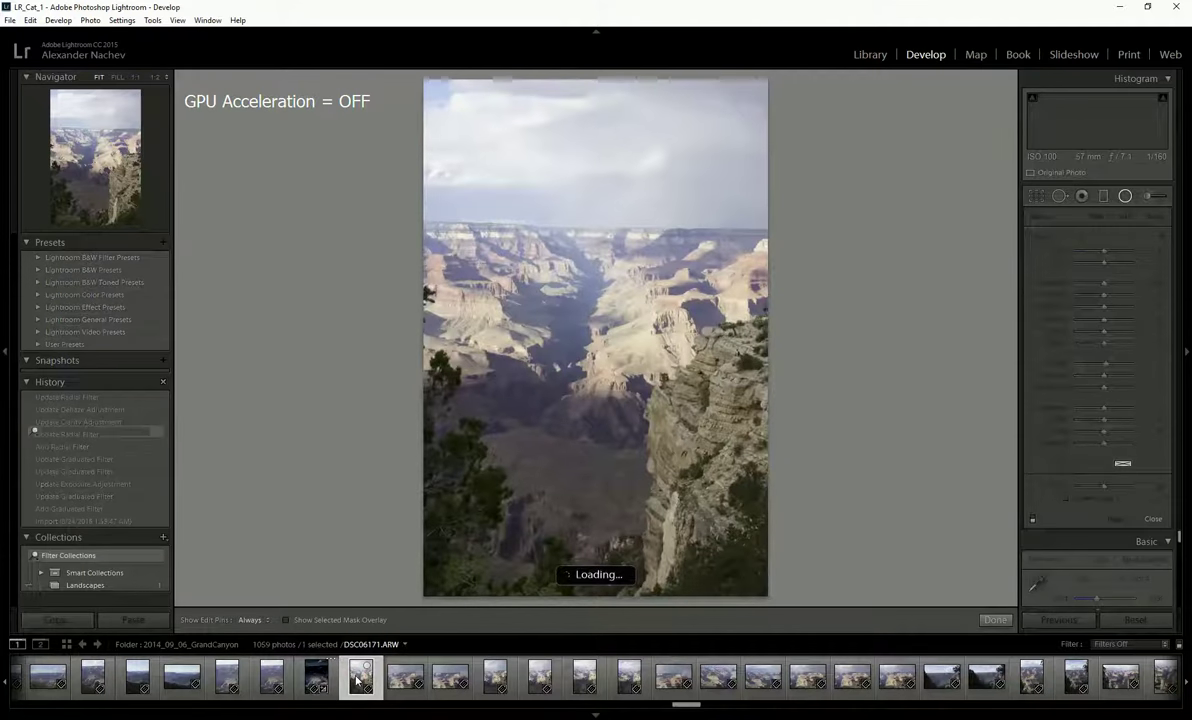
pyautogui.press('Right')
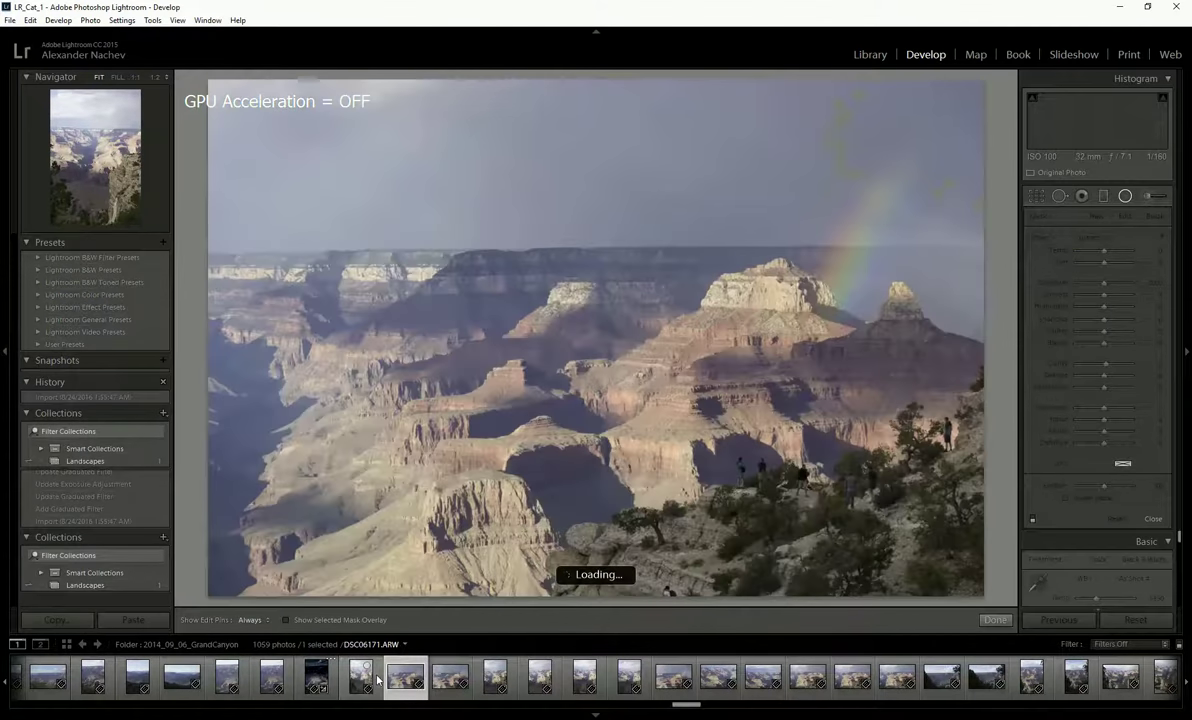
pyautogui.press('Right')
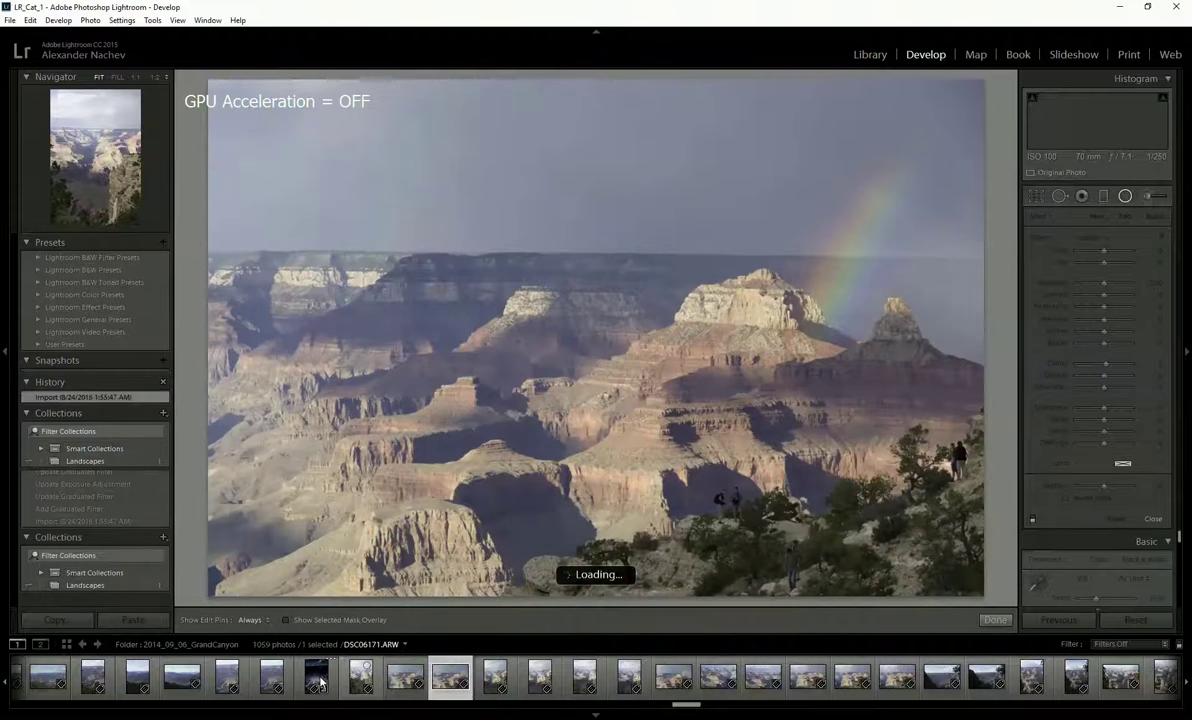
pyautogui.press('Right')
pyautogui.press('Right')
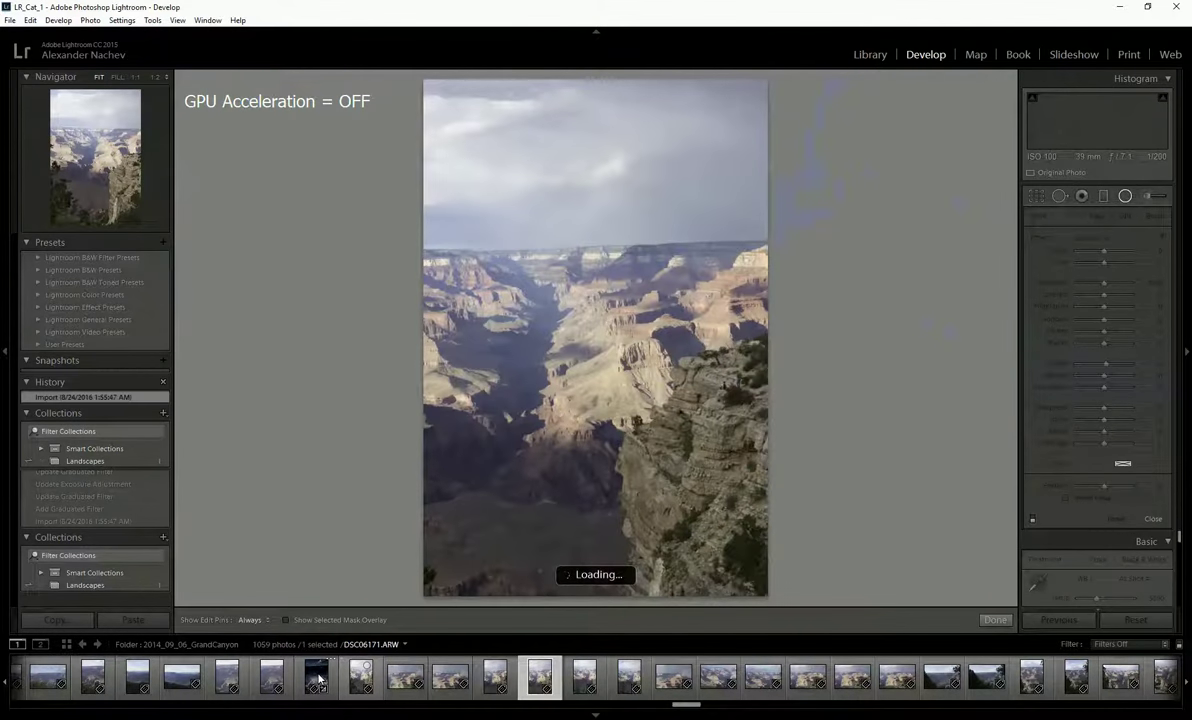
pyautogui.press('Right')
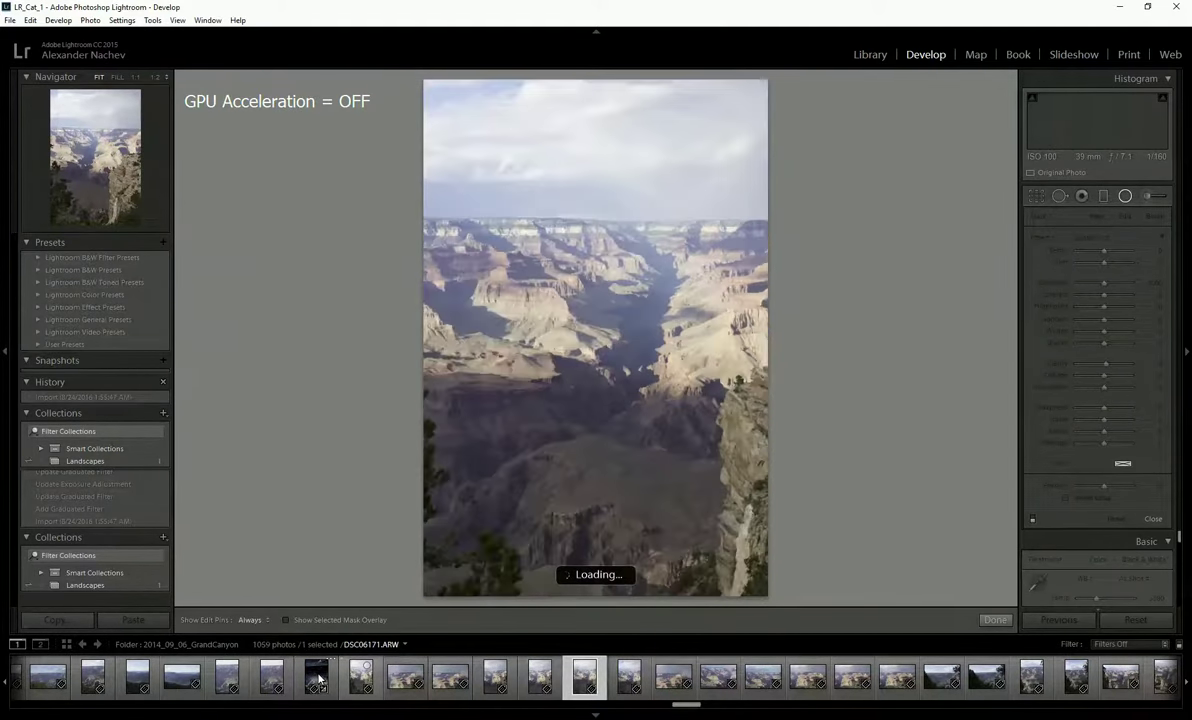
pyautogui.press('Right')
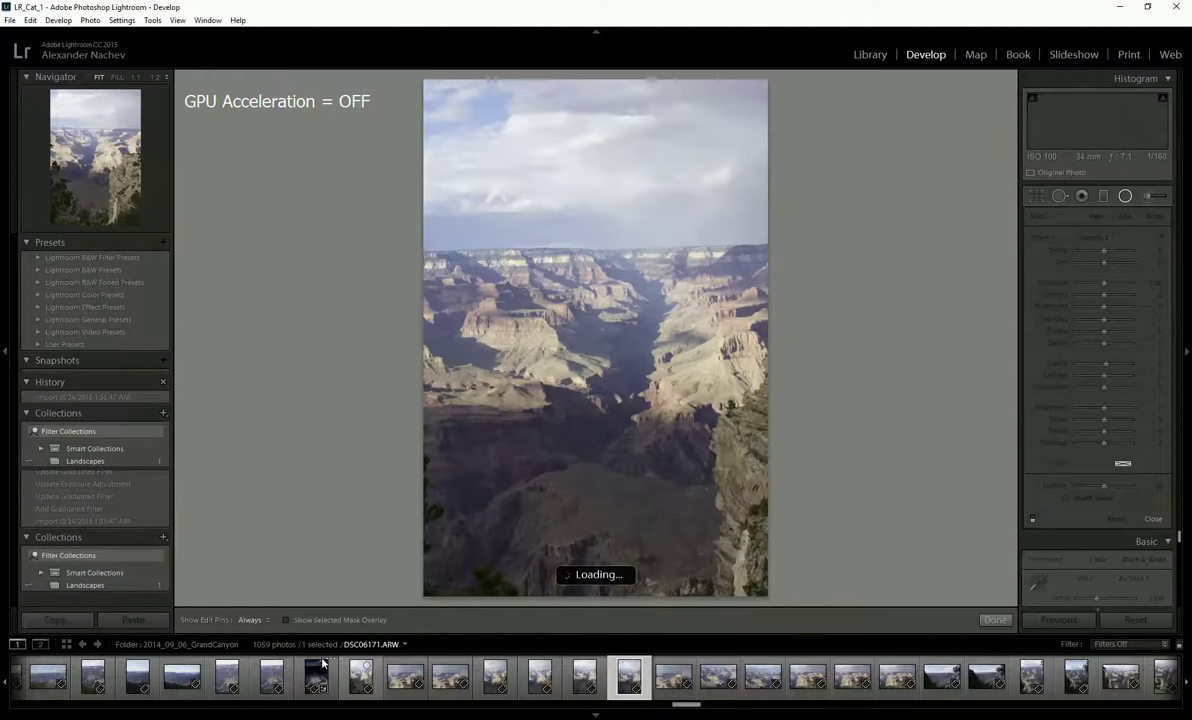
pyautogui.press('Right')
pyautogui.press('Right')
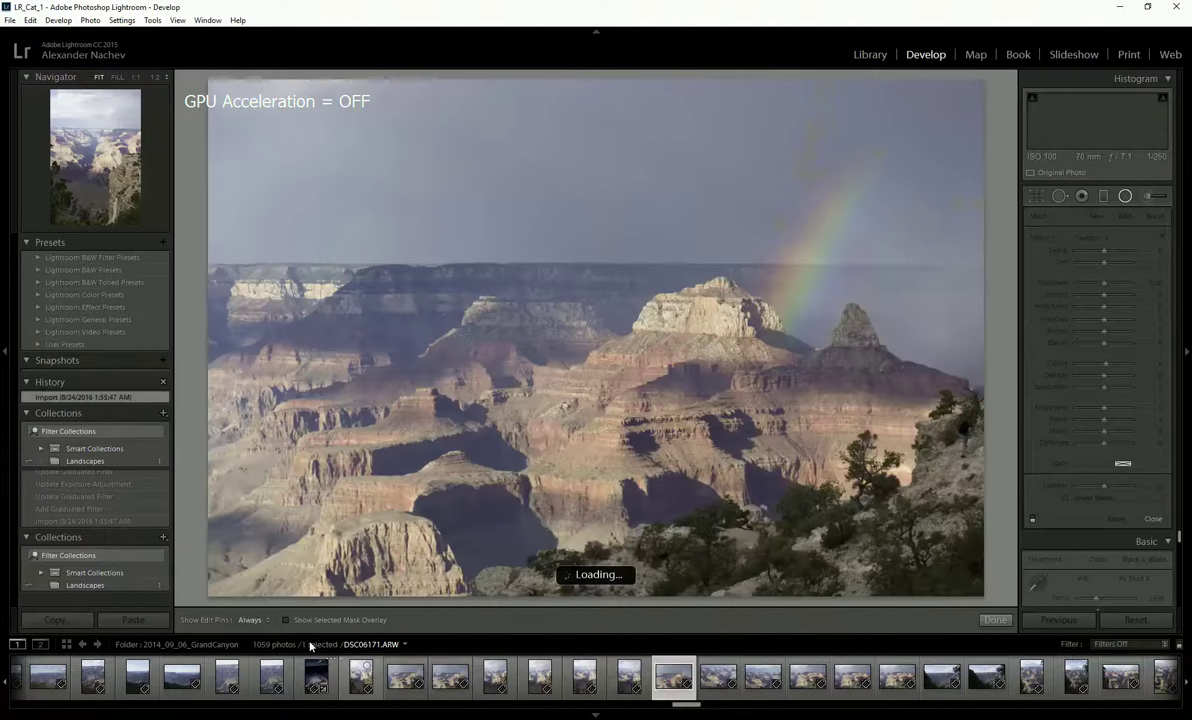
pyautogui.press('Right')
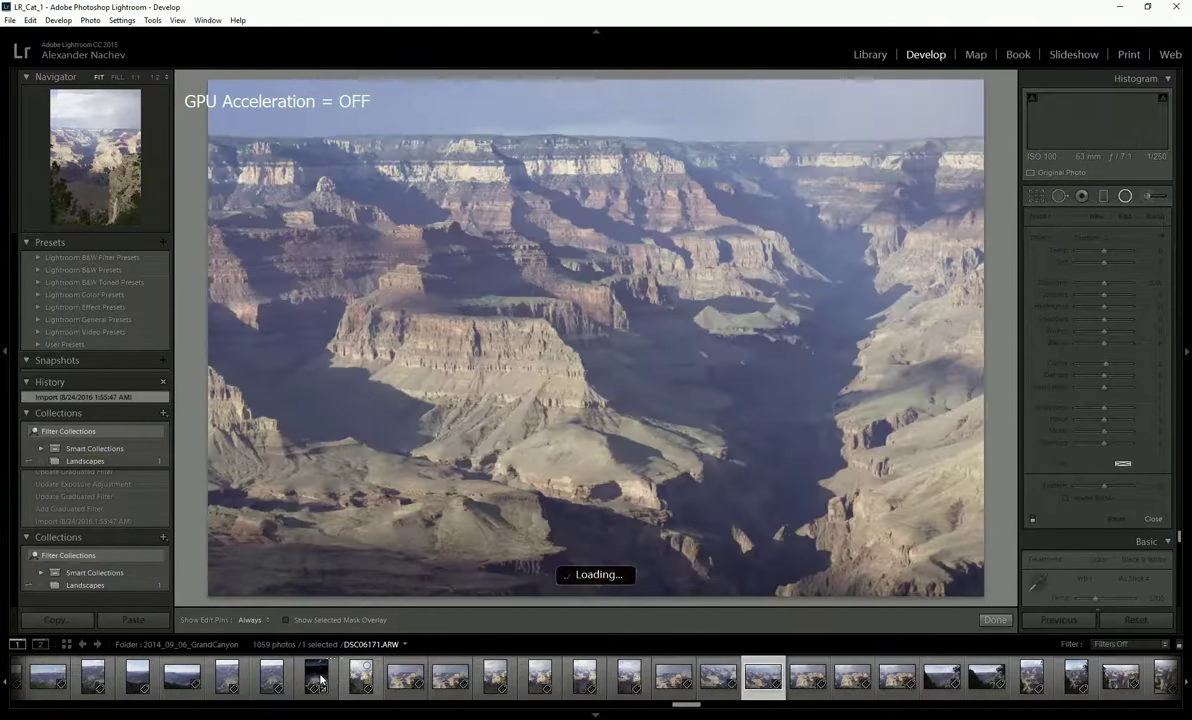
pyautogui.press('Right')
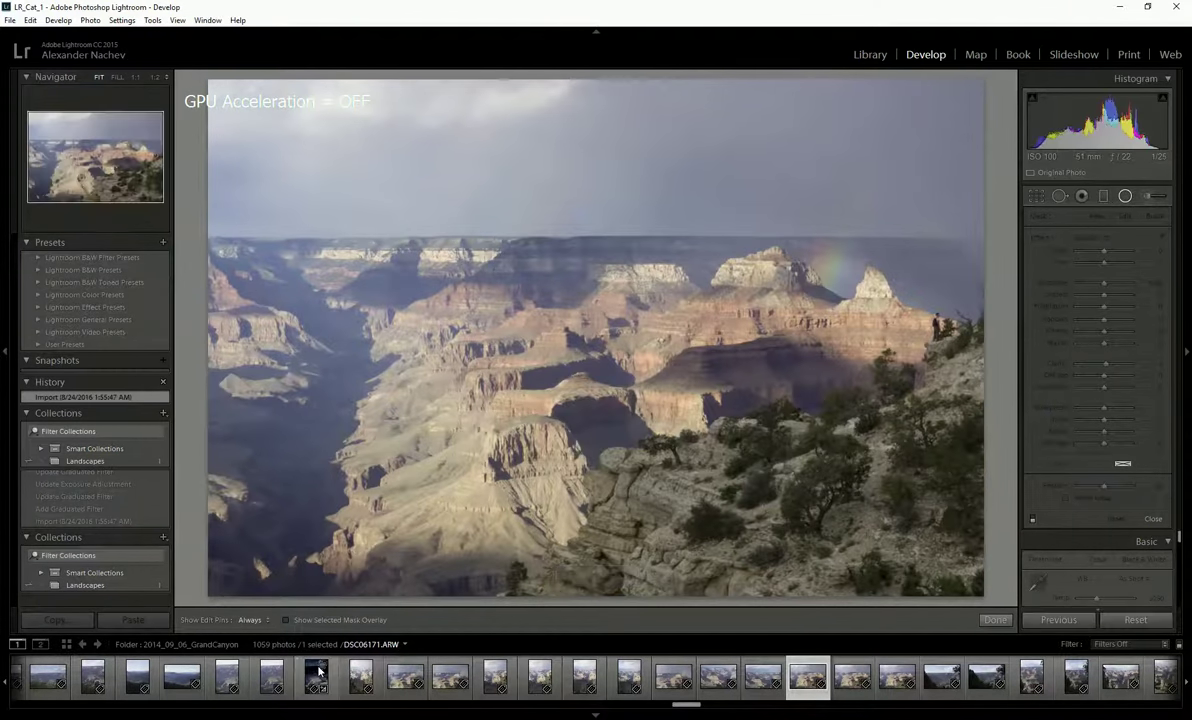
pyautogui.click(316, 680)
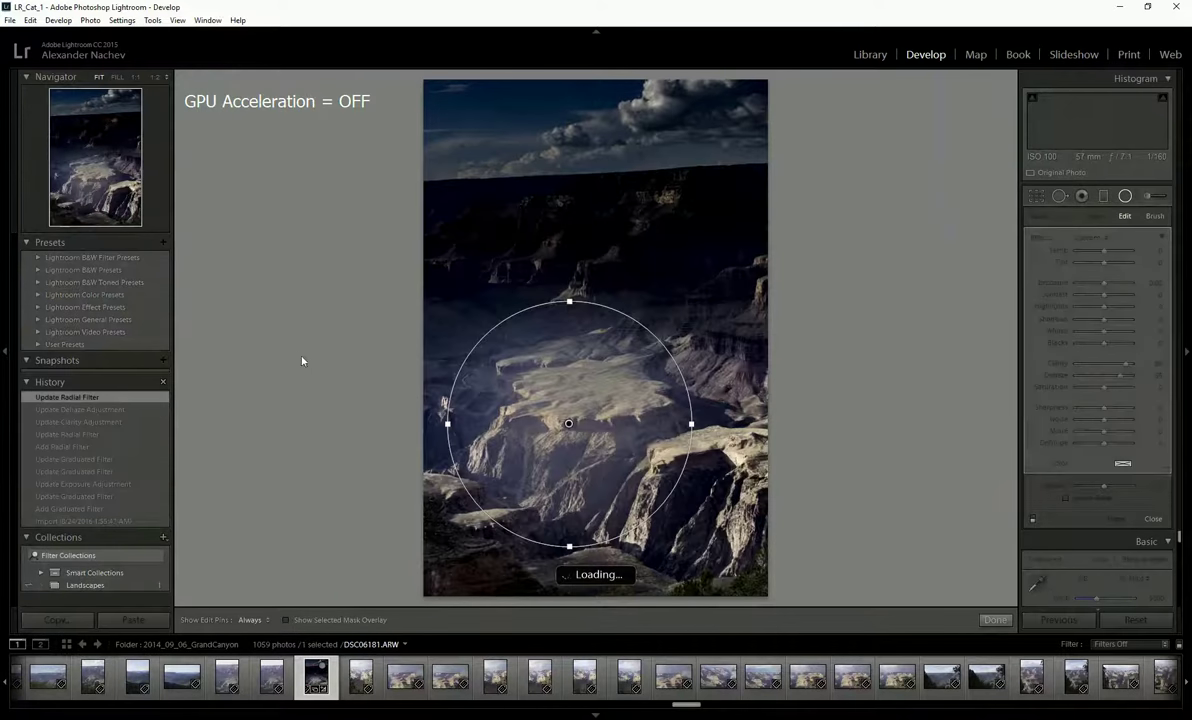
pyautogui.click(120, 521)
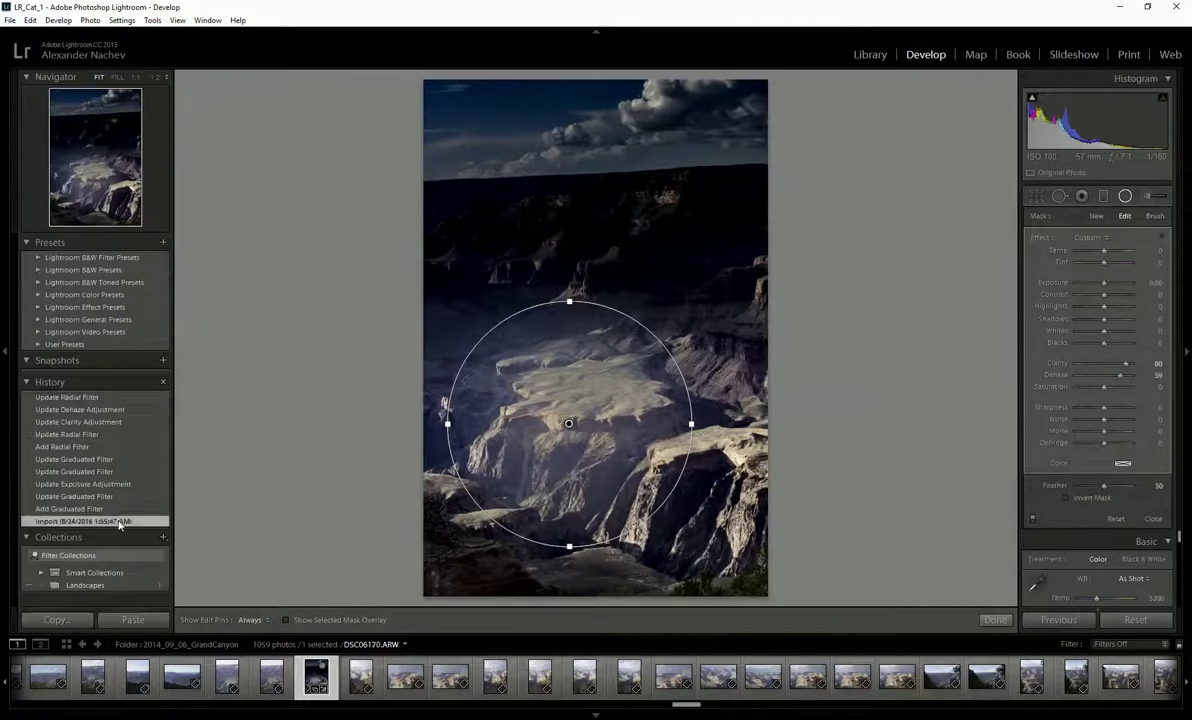
# Step: Open the Preferences dialog from the Edit menu
pyautogui.click(86, 22)
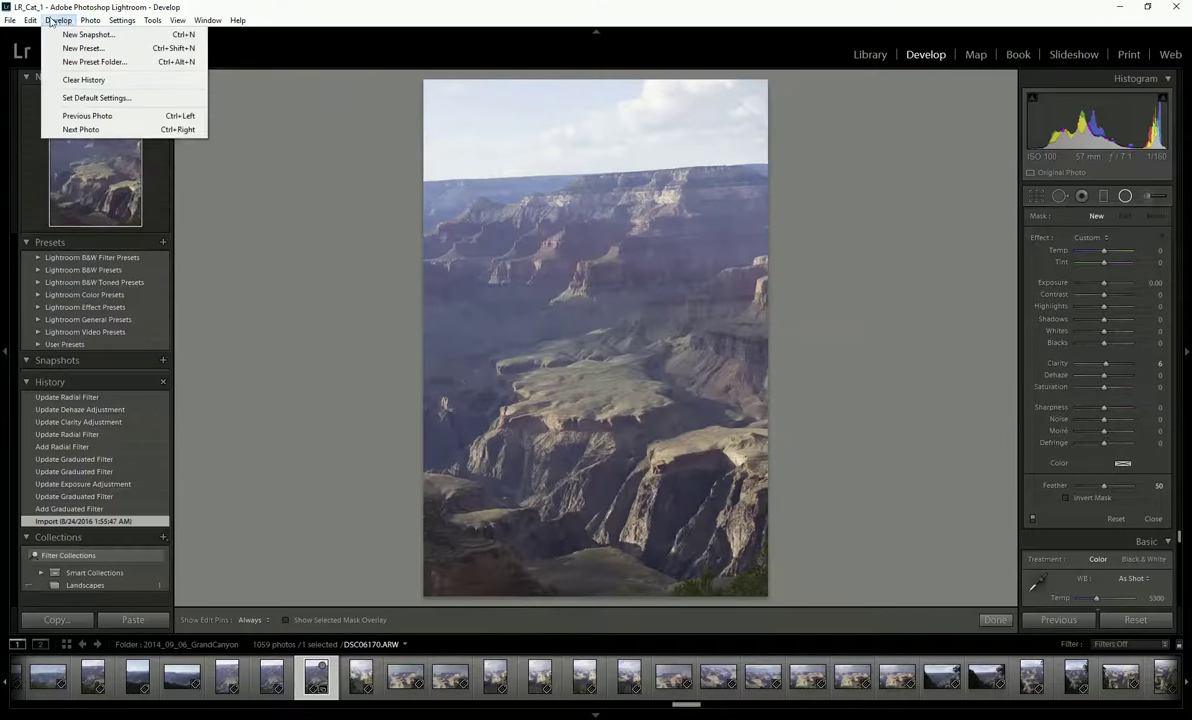
pyautogui.moveTo(30, 20)
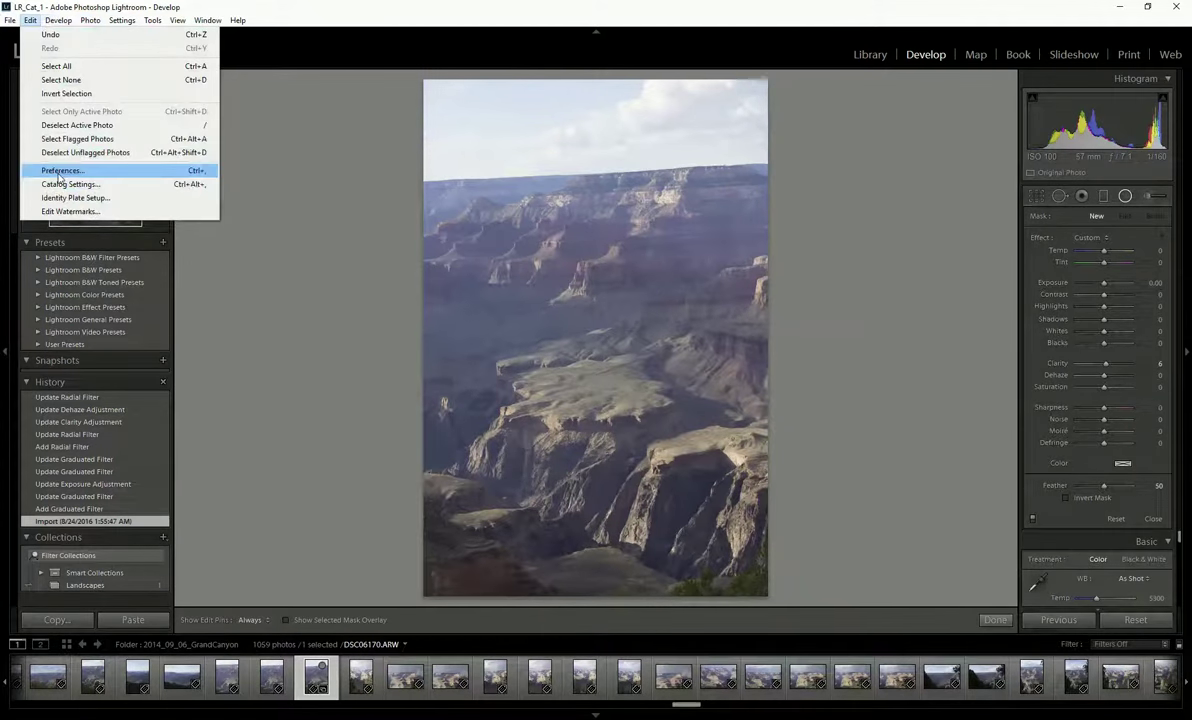
pyautogui.click(60, 172)
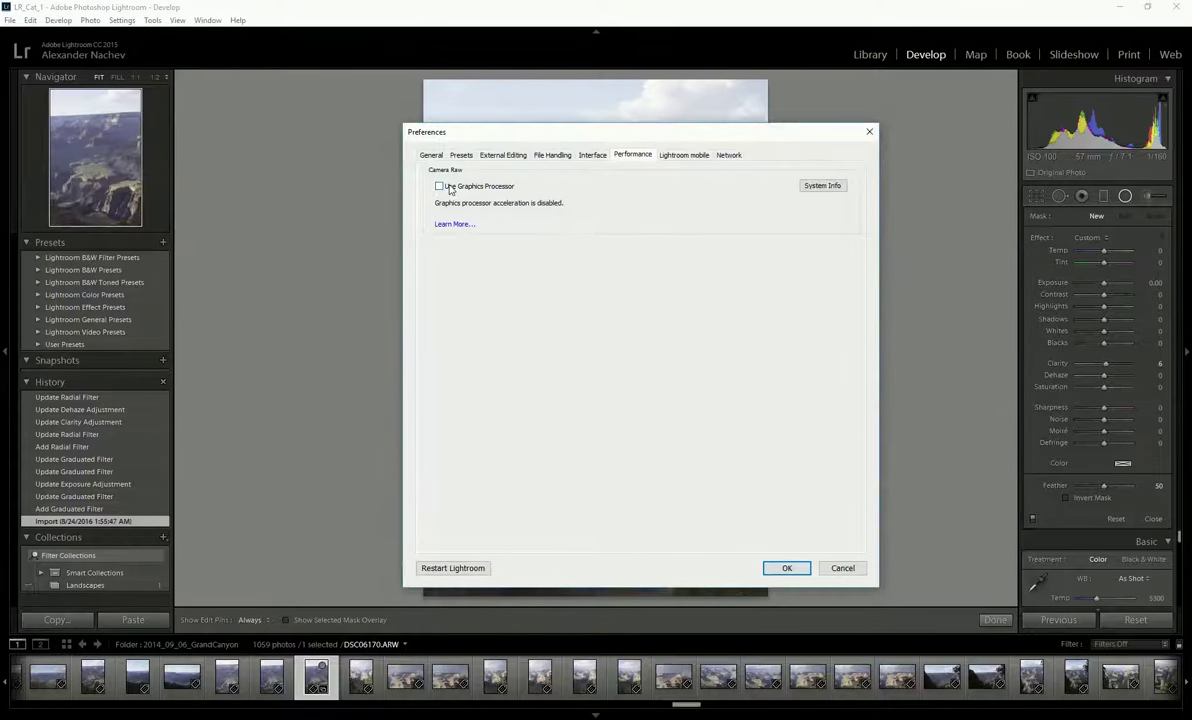
# Step: Tick Use Graphics Processor in Performance preferences and confirm with OK
pyautogui.click(439, 187)
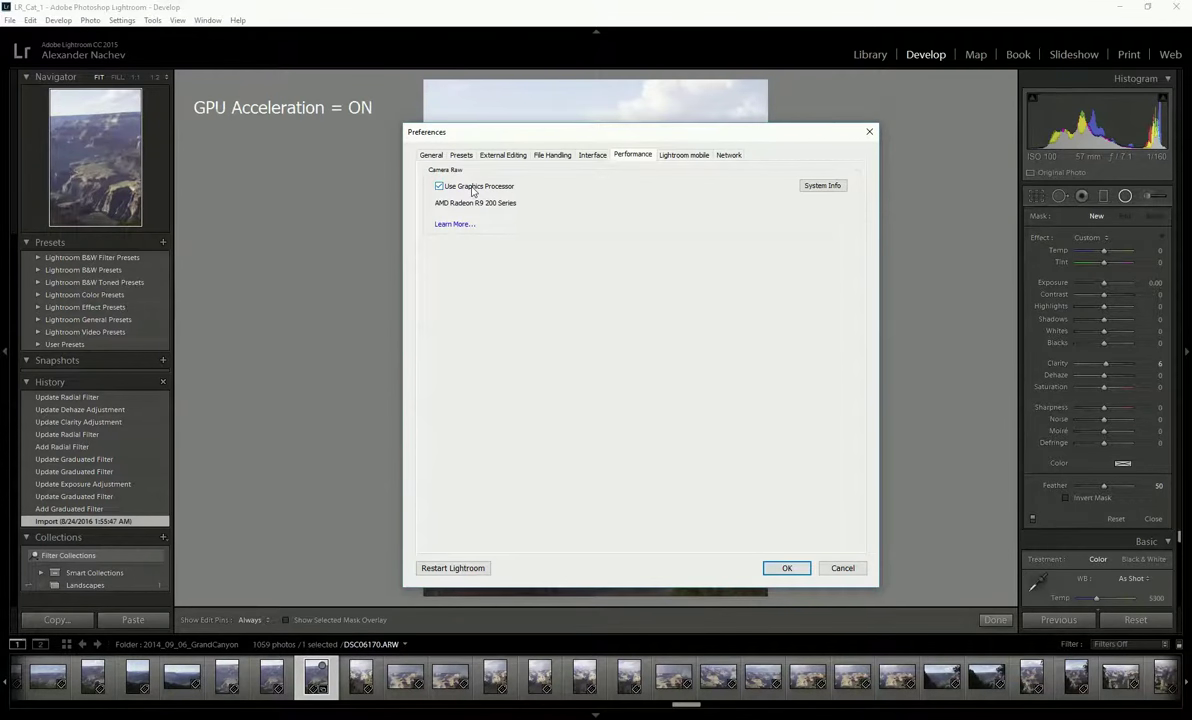
pyautogui.click(788, 568)
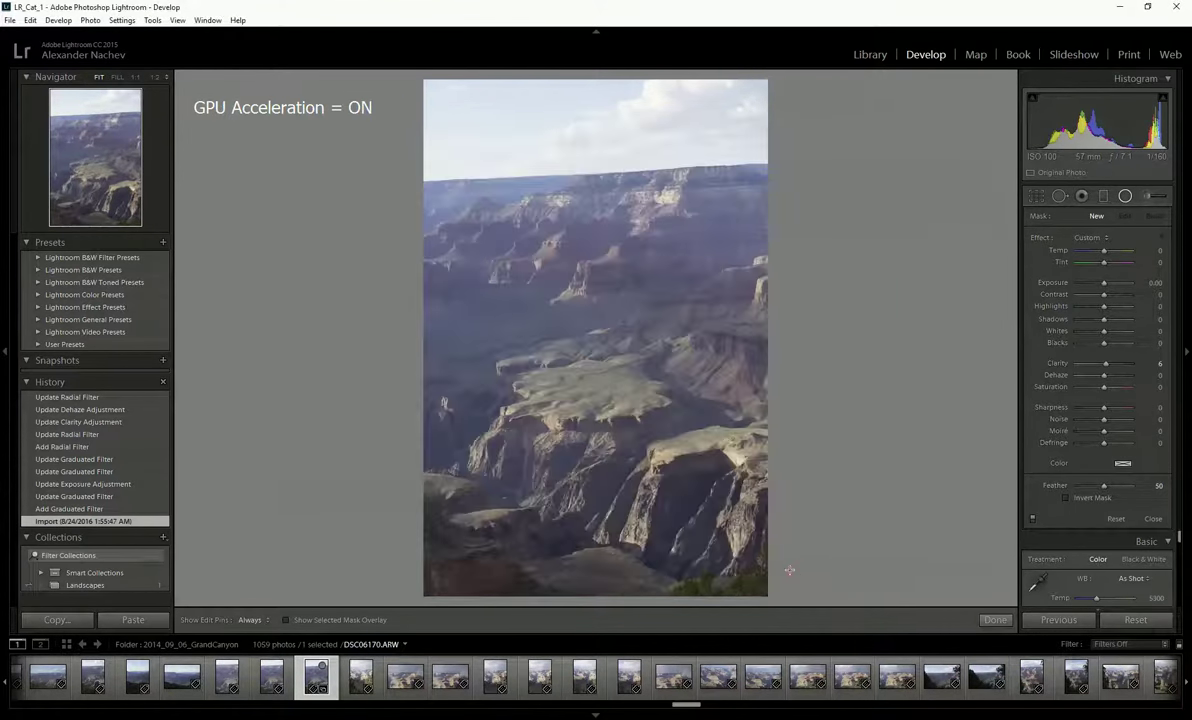
# Step: Add a level graduated filter over the sky and upper canyon at Exposure −2.45
pyautogui.click(1104, 197)
pyautogui.moveTo(597, 179); pyautogui.dragTo(598, 375)
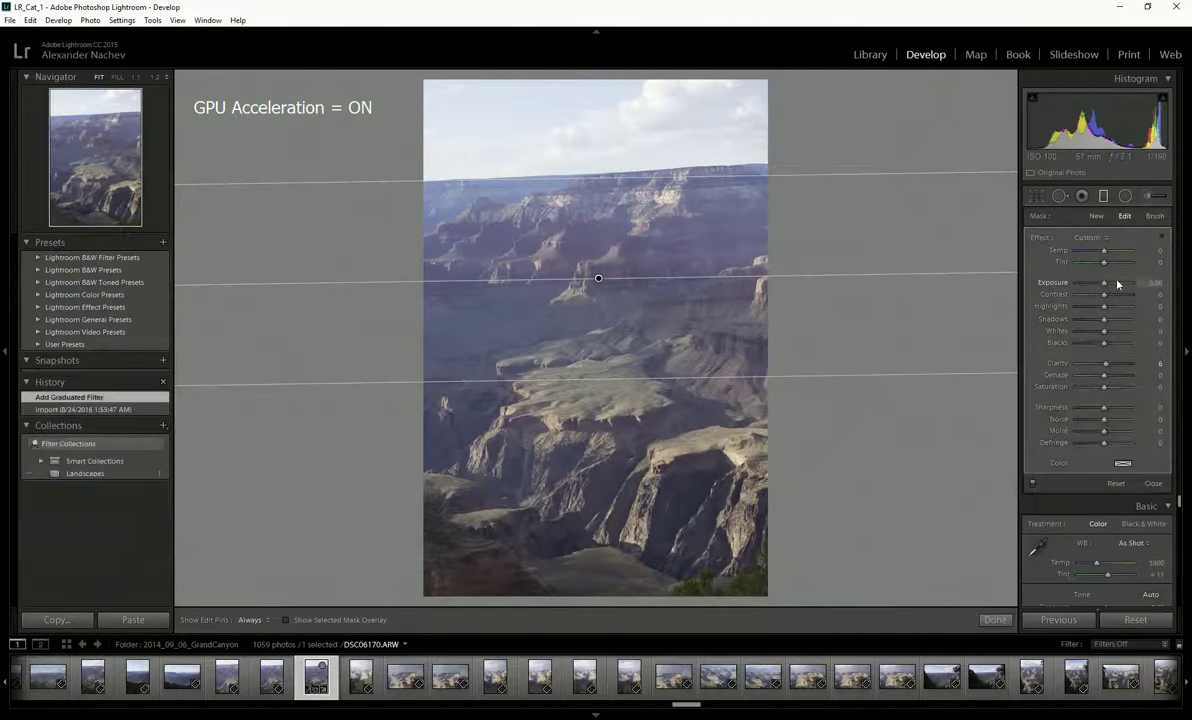
pyautogui.moveTo(1094, 285); pyautogui.dragTo(1085, 287)
pyautogui.moveTo(782, 280)
pyautogui.mouseDown()
pyautogui.moveTo(474, 200)
pyautogui.moveTo(575, 197)
pyautogui.moveTo(679, 252)
pyautogui.mouseUp()
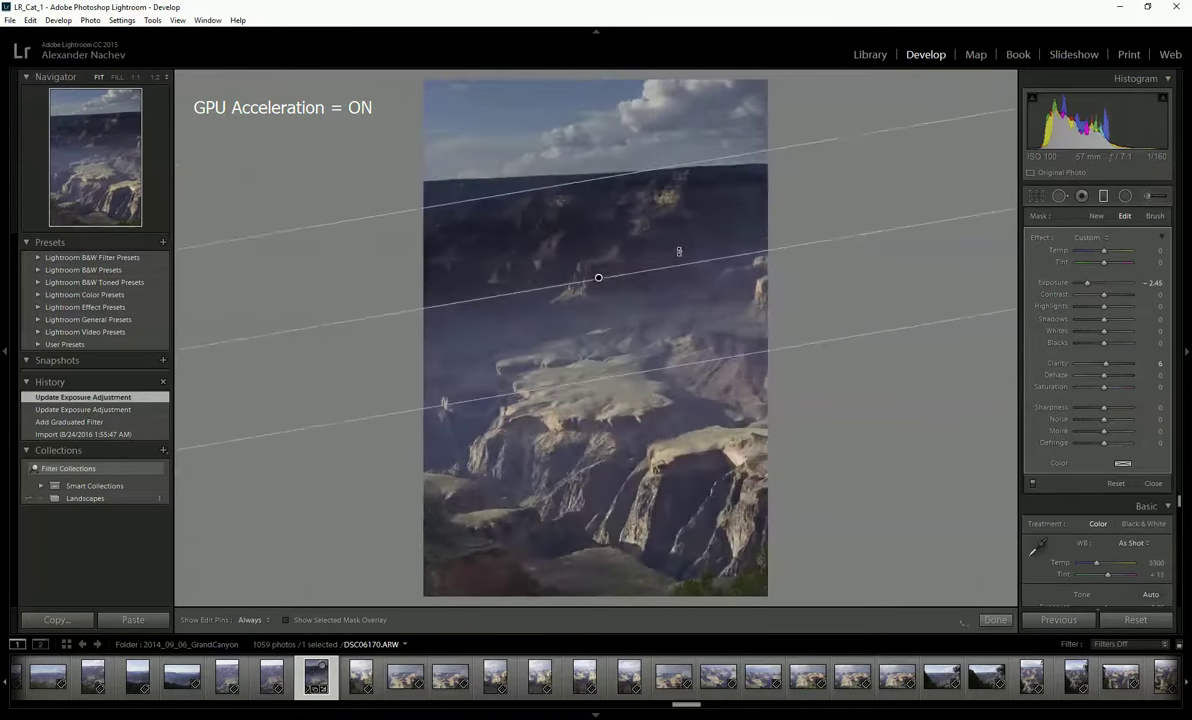
pyautogui.moveTo(679, 252); pyautogui.dragTo(686, 278)
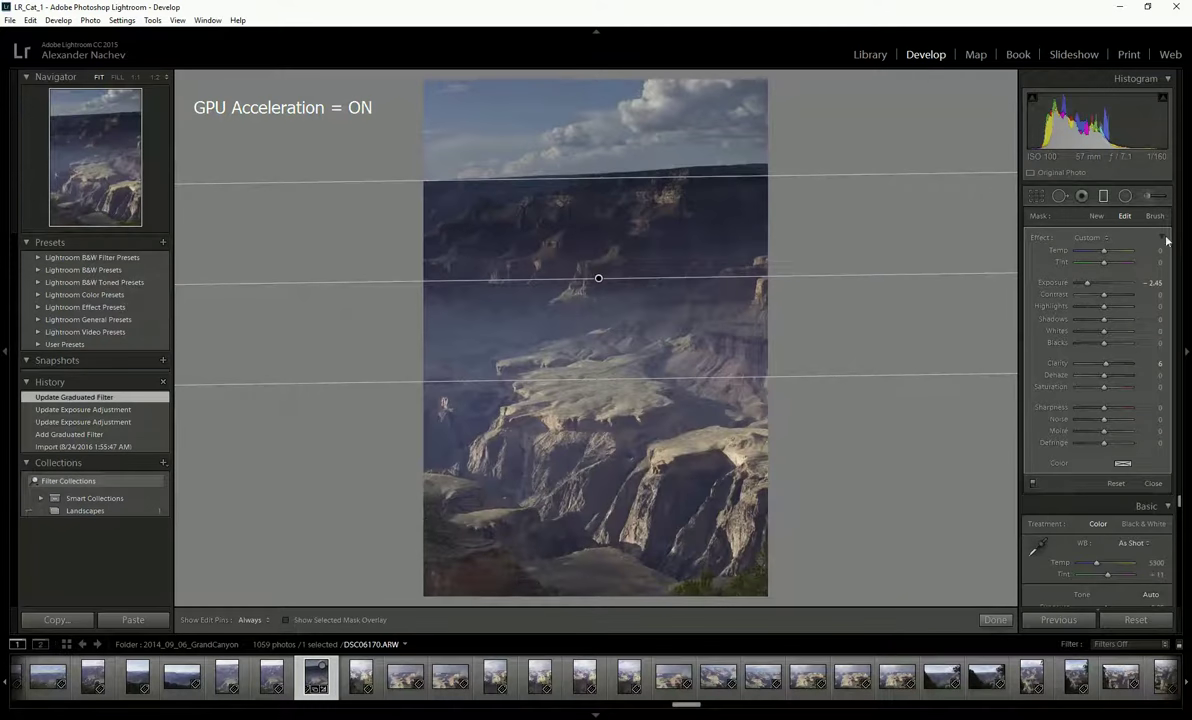
pyautogui.click(1126, 196)
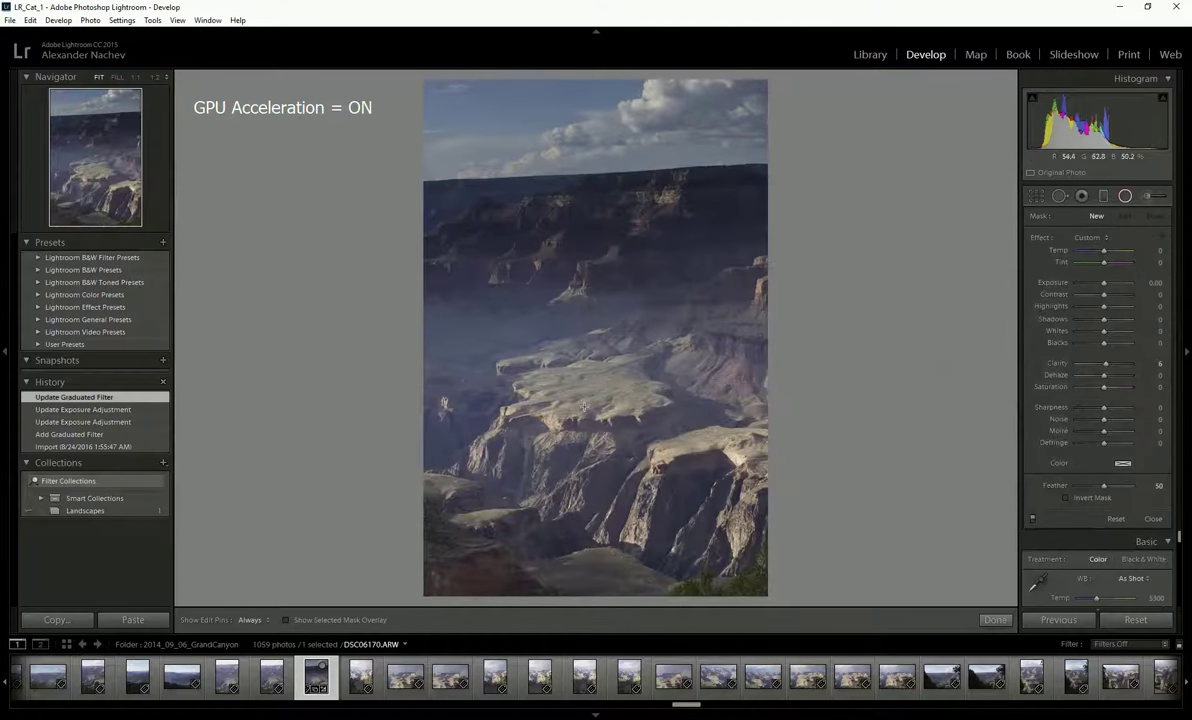
# Step: Add a radial filter over the central canyon with Clarity 48 and Dehaze 50, then move to DSC06171.ARW
pyautogui.moveTo(571, 394); pyautogui.dragTo(655, 485)
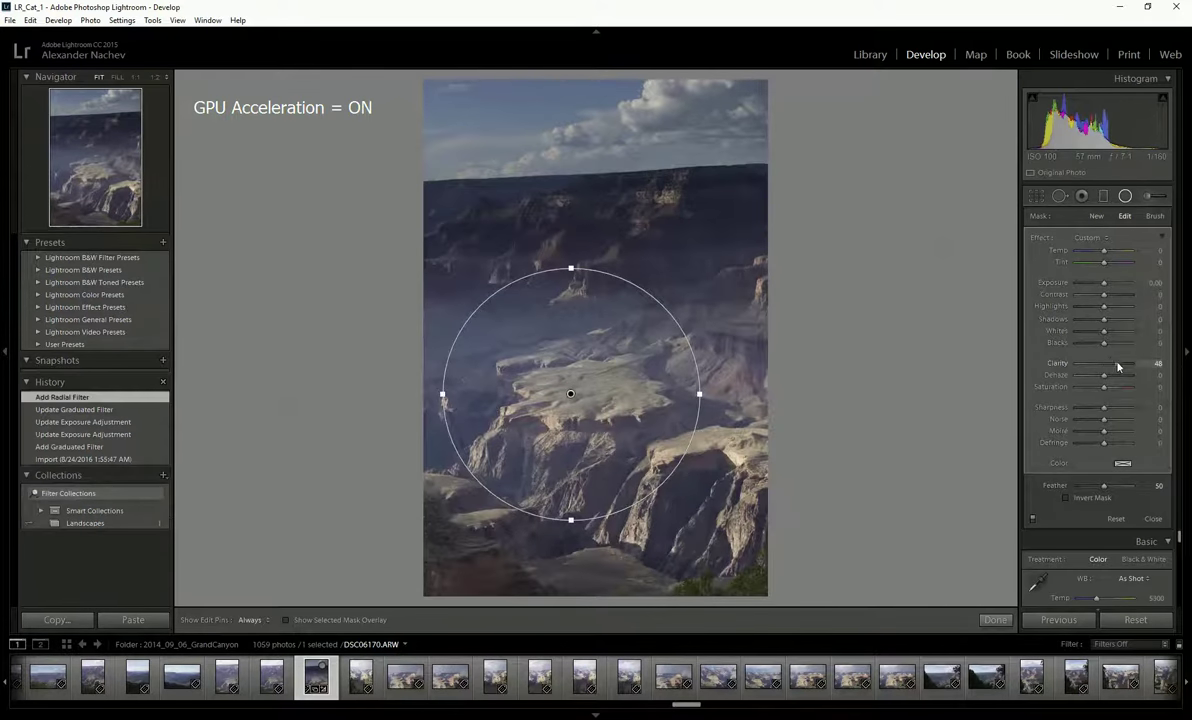
pyautogui.moveTo(1104, 374); pyautogui.dragTo(1118, 374)
pyautogui.moveTo(553, 374)
pyautogui.mouseDown()
pyautogui.moveTo(657, 374)
pyautogui.moveTo(578, 366)
pyautogui.moveTo(567, 439)
pyautogui.moveTo(583, 213)
pyautogui.moveTo(572, 354)
pyautogui.moveTo(619, 491)
pyautogui.moveTo(625, 375)
pyautogui.moveTo(612, 458)
pyautogui.moveTo(545, 386)
pyautogui.moveTo(638, 420)
pyautogui.moveTo(593, 393)
pyautogui.mouseUp()
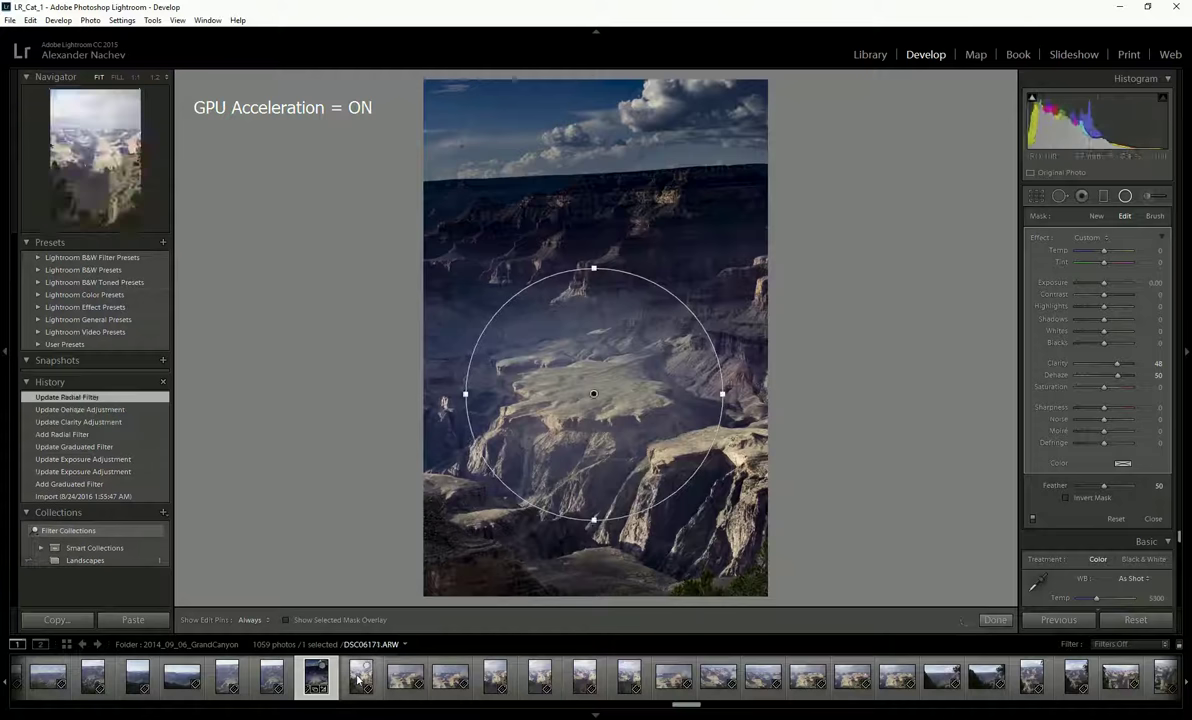
pyautogui.click(358, 680)
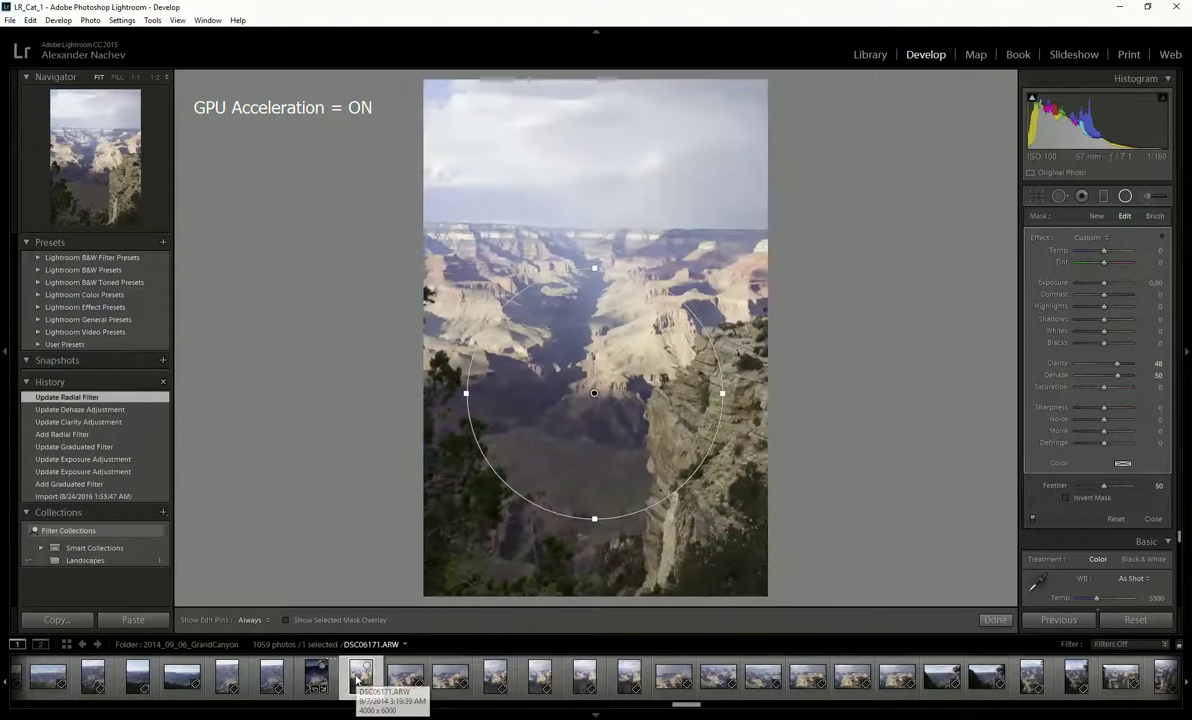
# Step: Browse twelve following Grand Canyon photos with the right arrow, then return to the edited photo
pyautogui.press('Right')
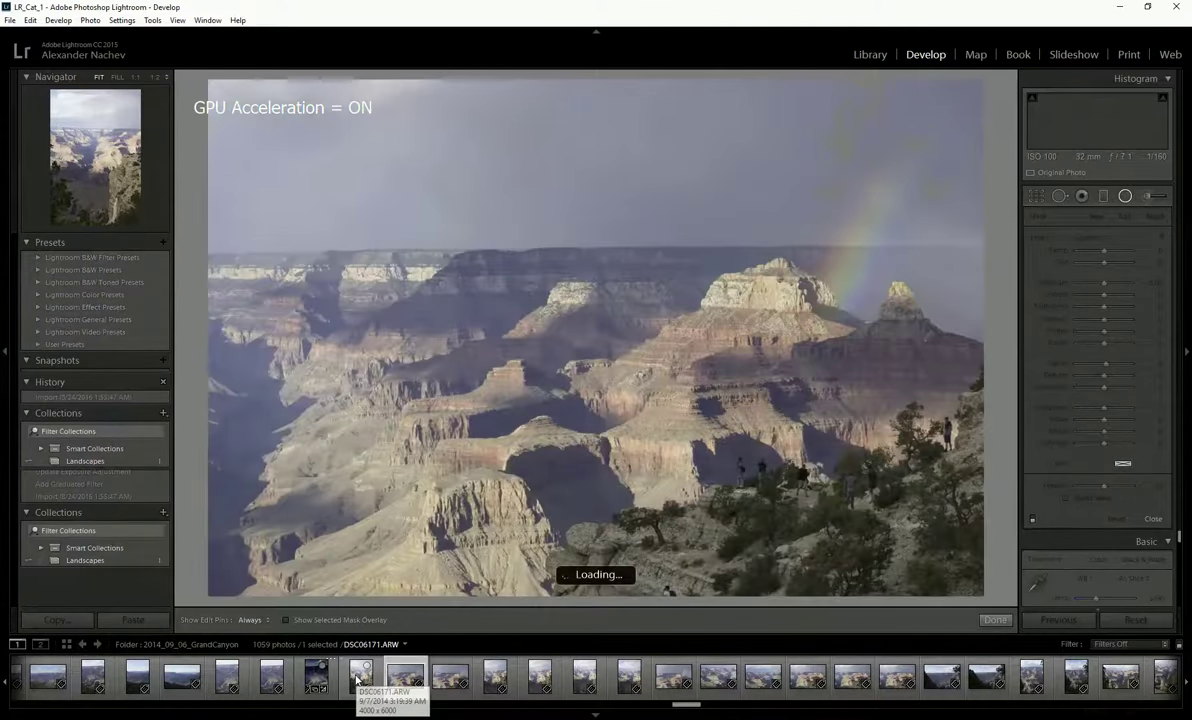
pyautogui.press('Right')
pyautogui.press('Right')
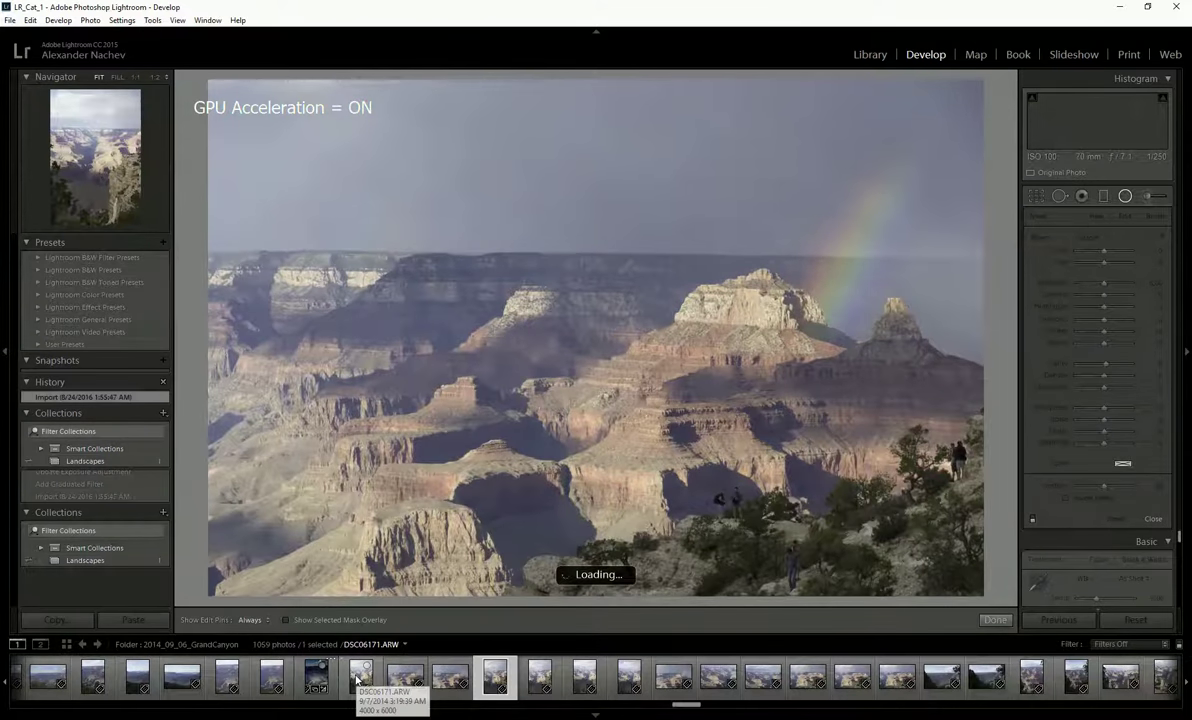
pyautogui.press('Right')
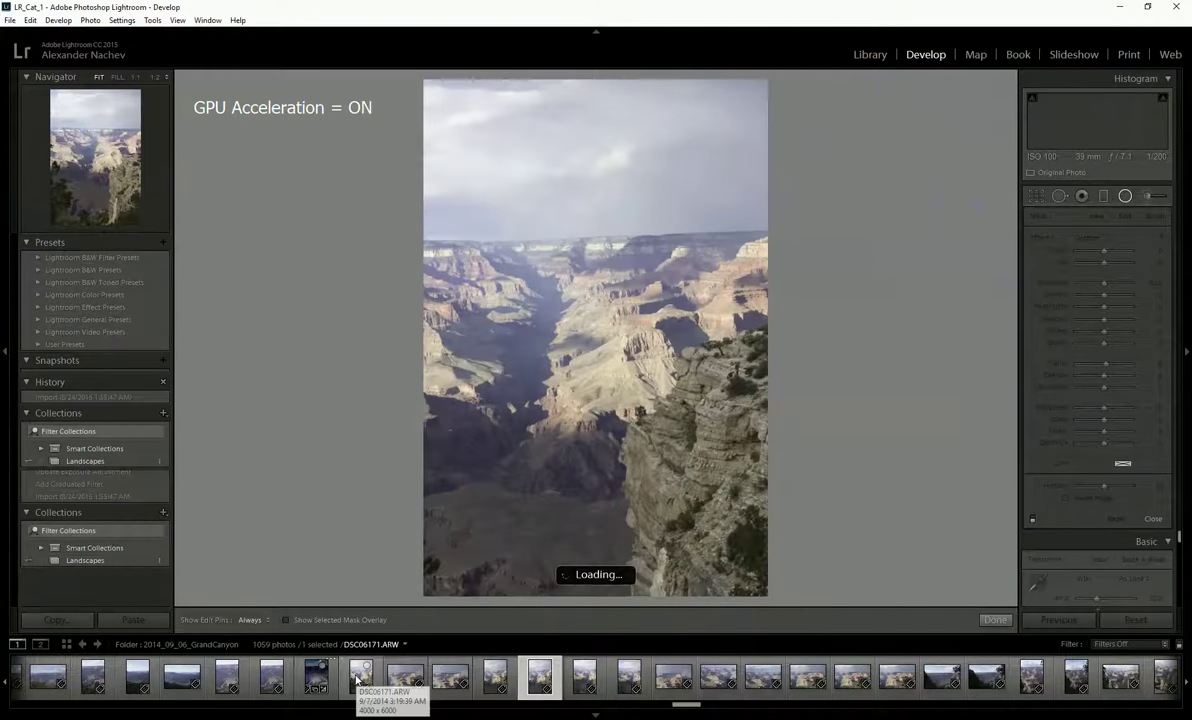
pyautogui.press('Right')
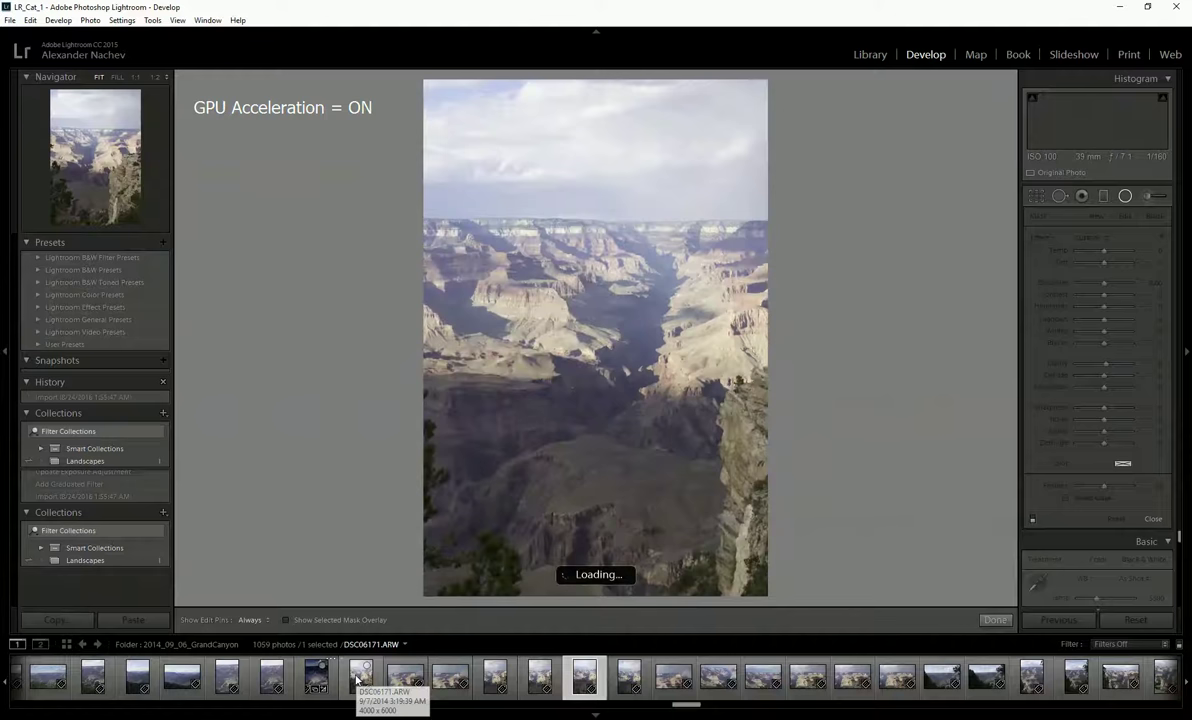
pyautogui.press('Right')
pyautogui.press('Right')
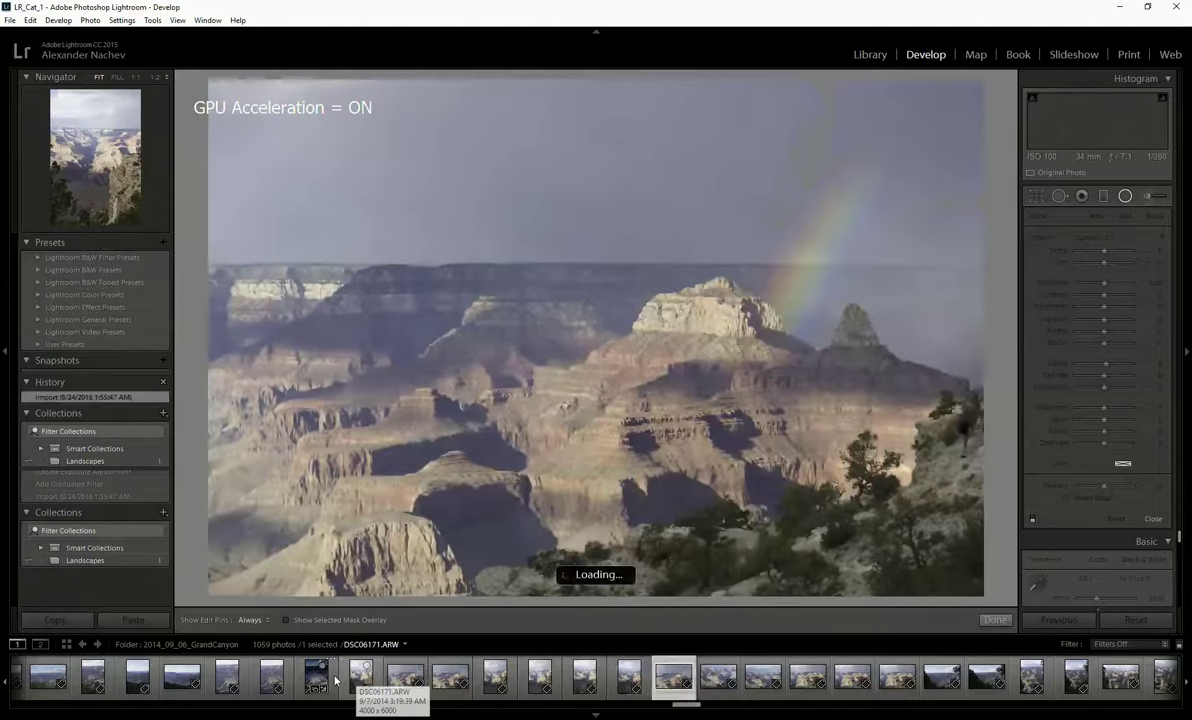
pyautogui.press('Right')
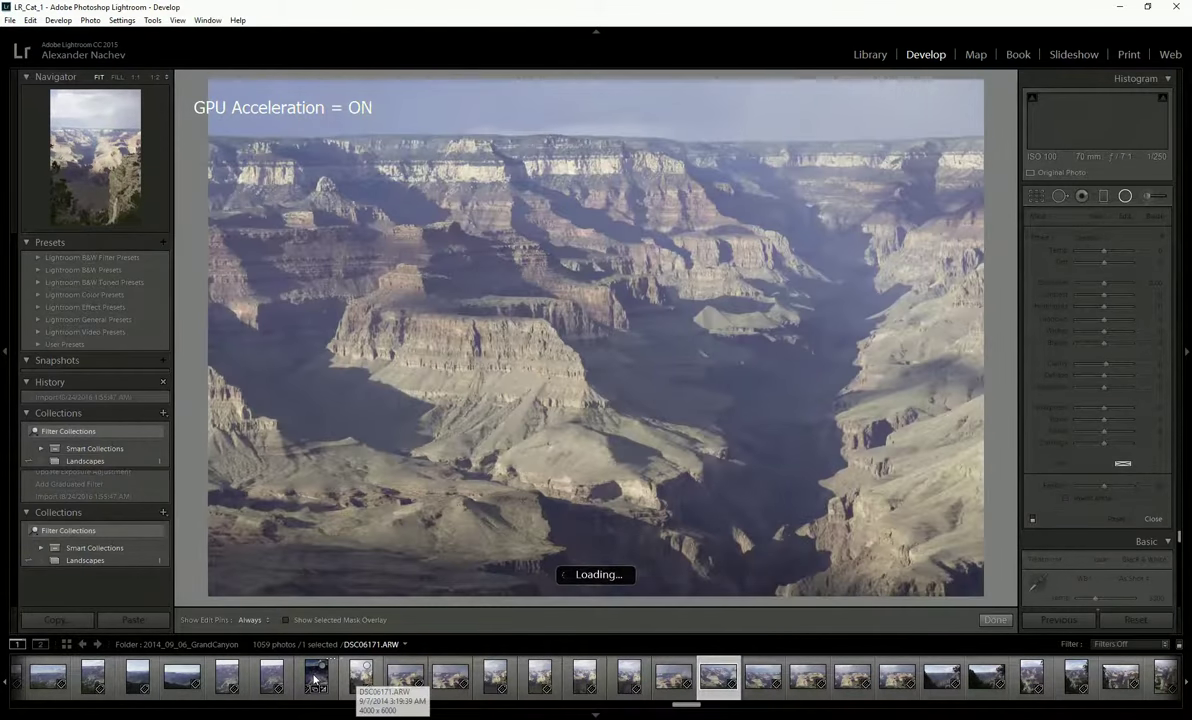
pyautogui.press('Right')
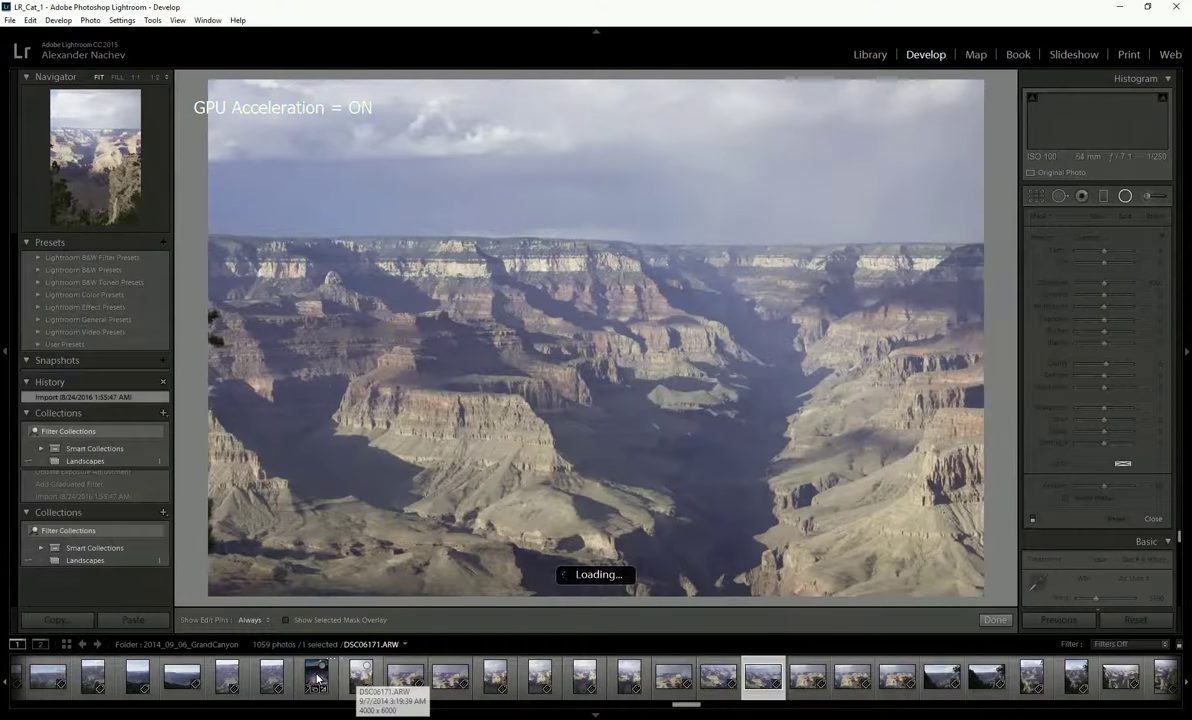
pyautogui.press('Right')
pyautogui.press('Right')
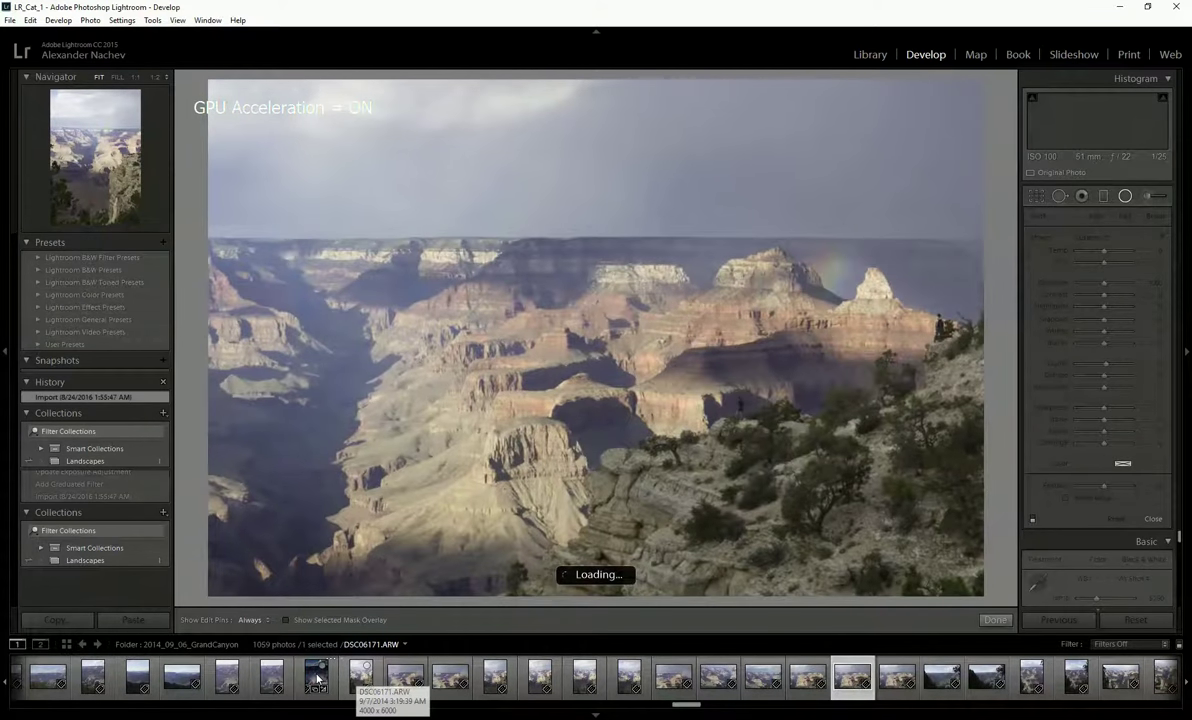
pyautogui.press('Right')
pyautogui.press('Right')
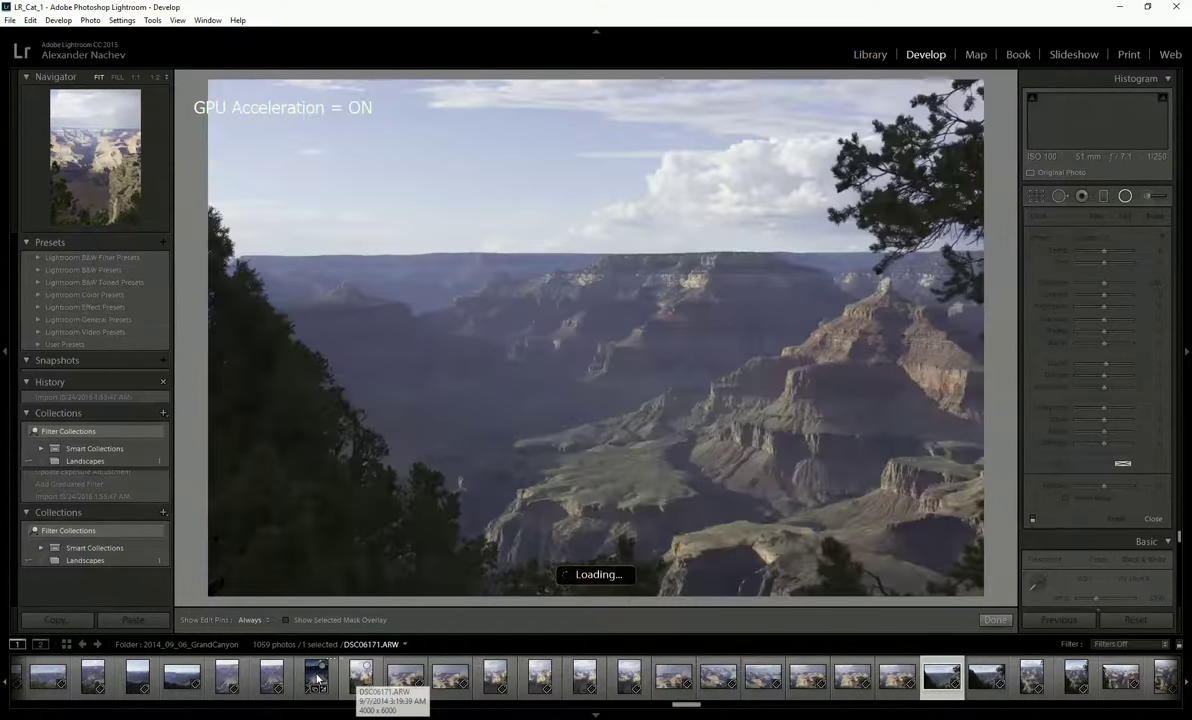
pyautogui.press('Right')
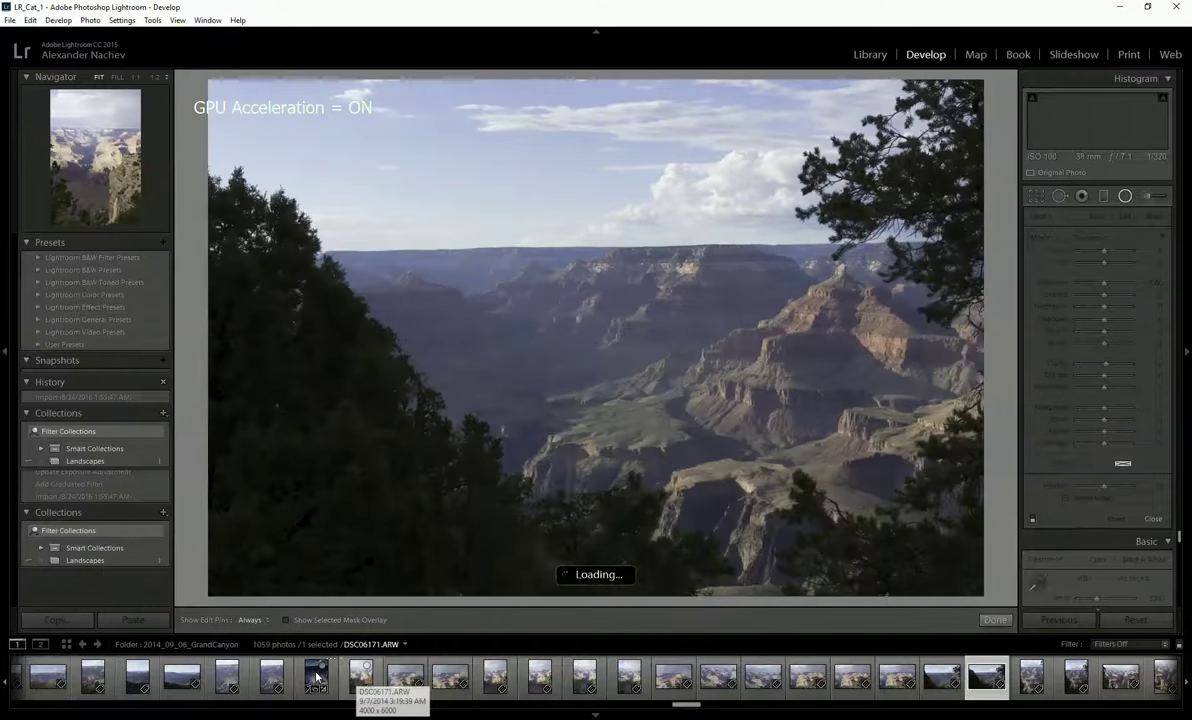
pyautogui.press('Right')
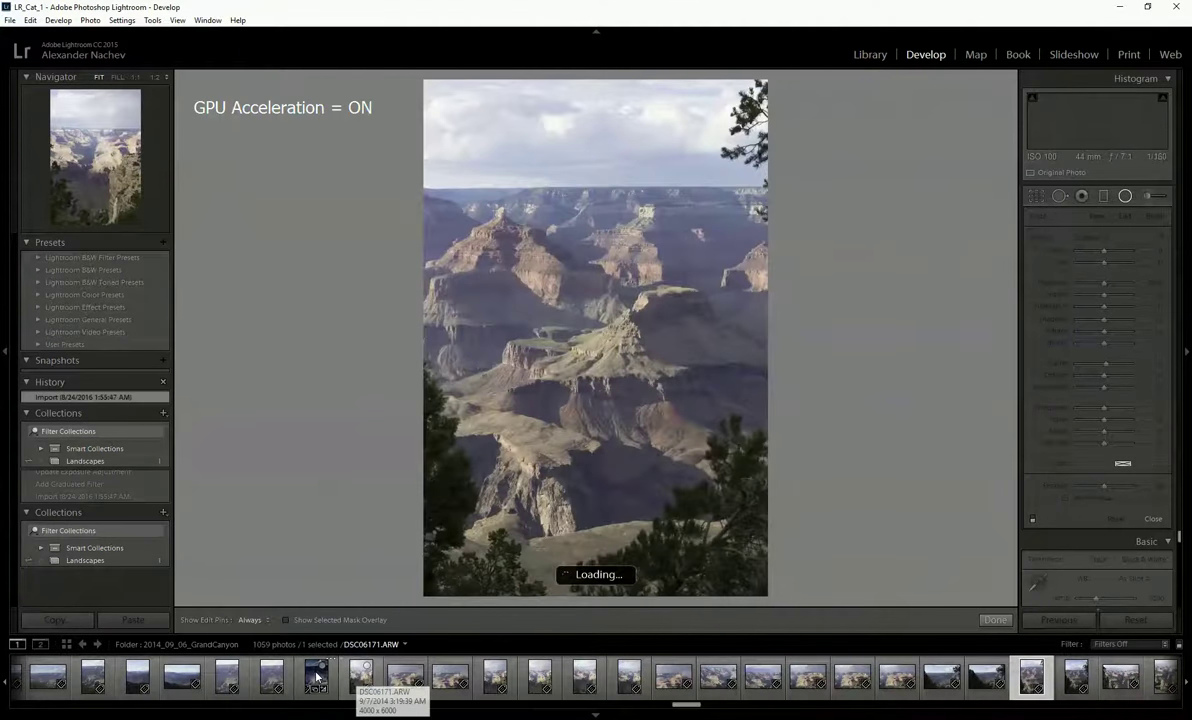
pyautogui.press('Right')
pyautogui.click(316, 678)
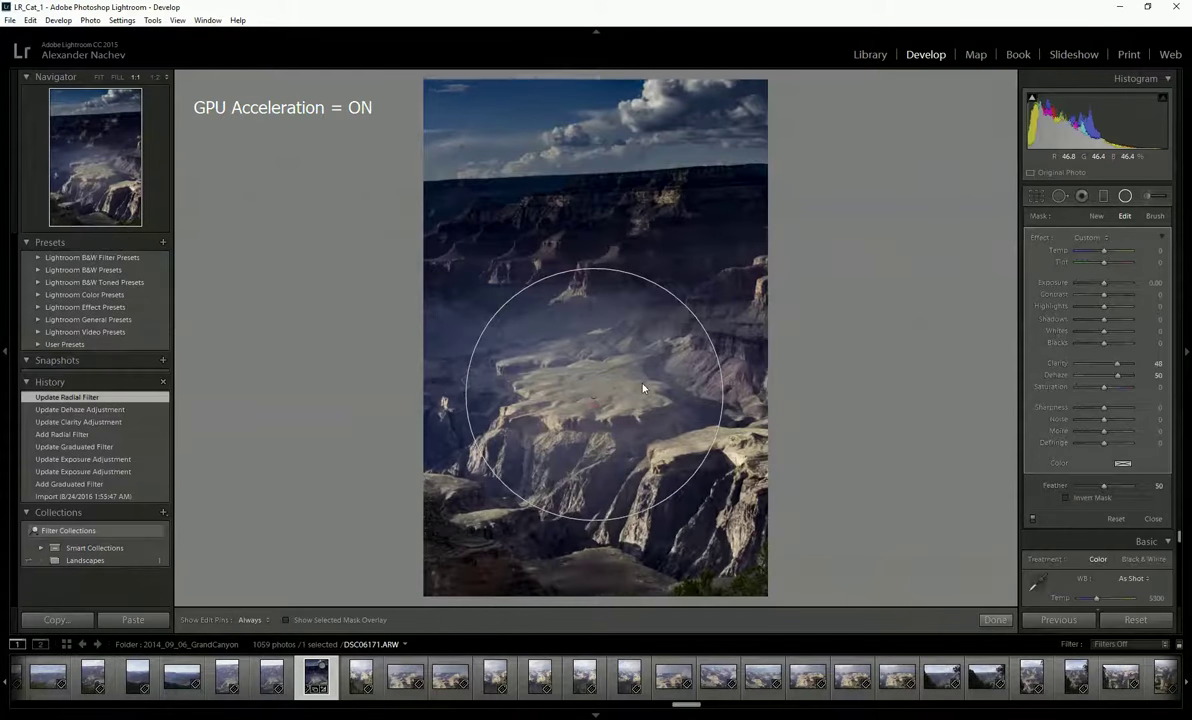
# Step: Inspect DSC06170.ARW at 1:1 zoom, return to the full view, and reselect the Radial Filter tool
pyautogui.click(643, 388)
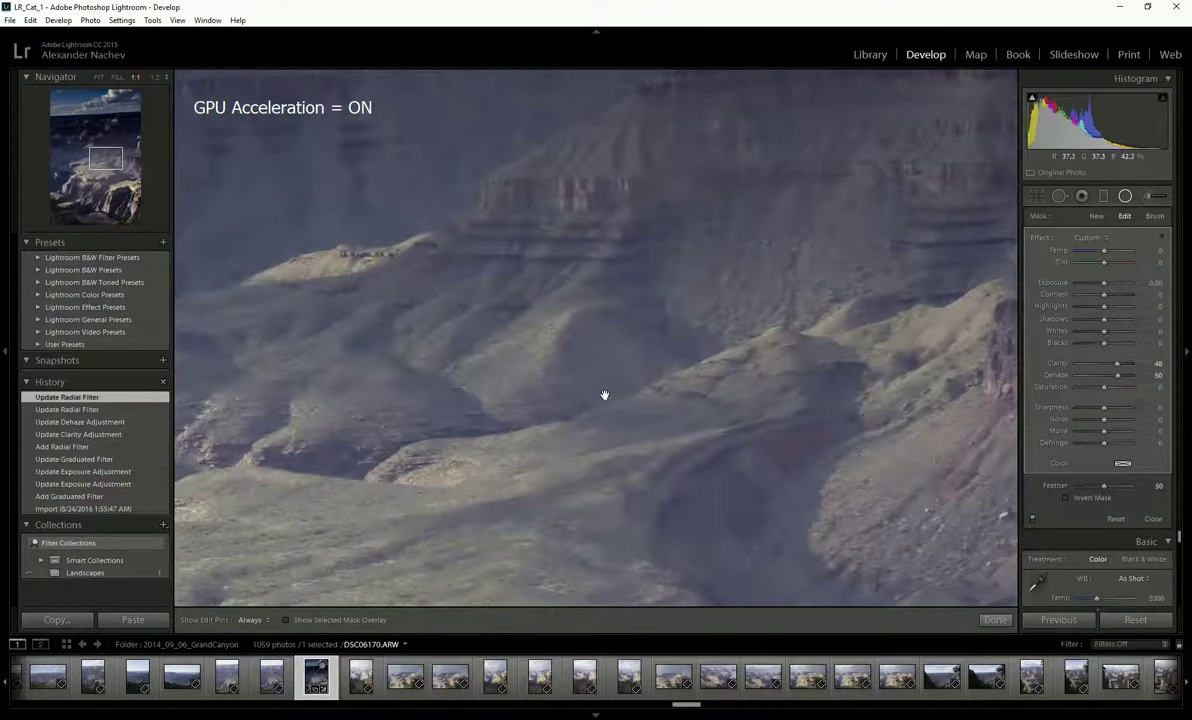
pyautogui.hotkey('shift', 'm')
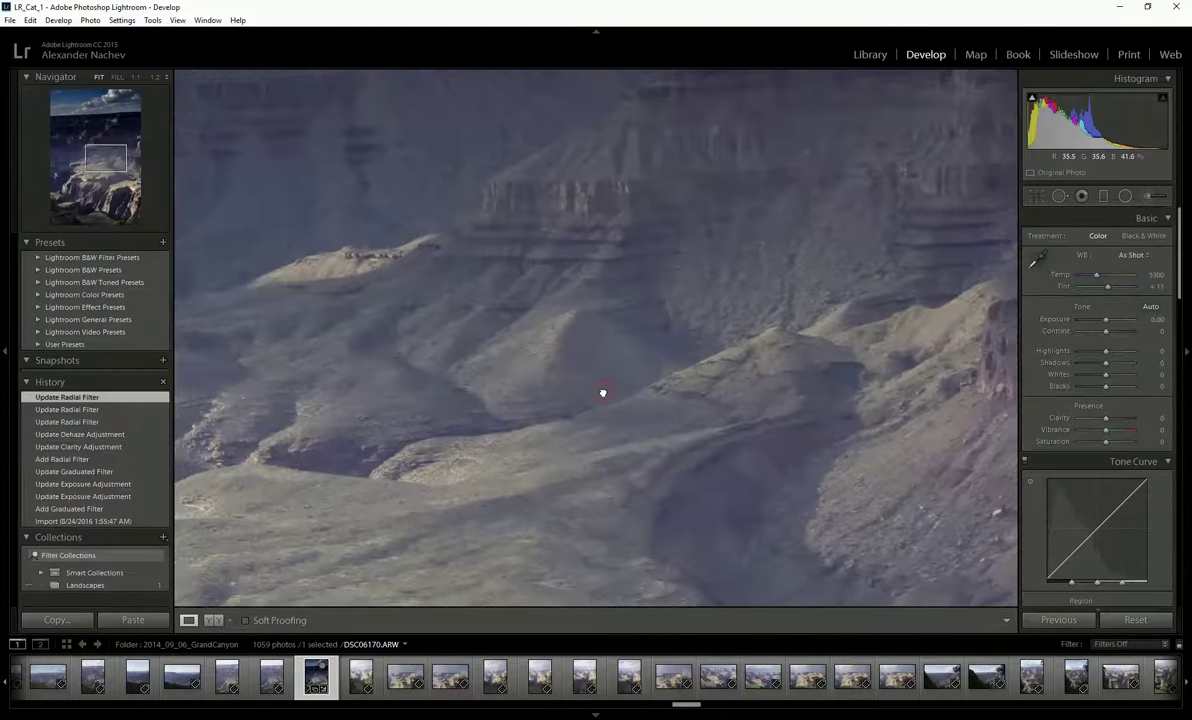
pyautogui.click(603, 395)
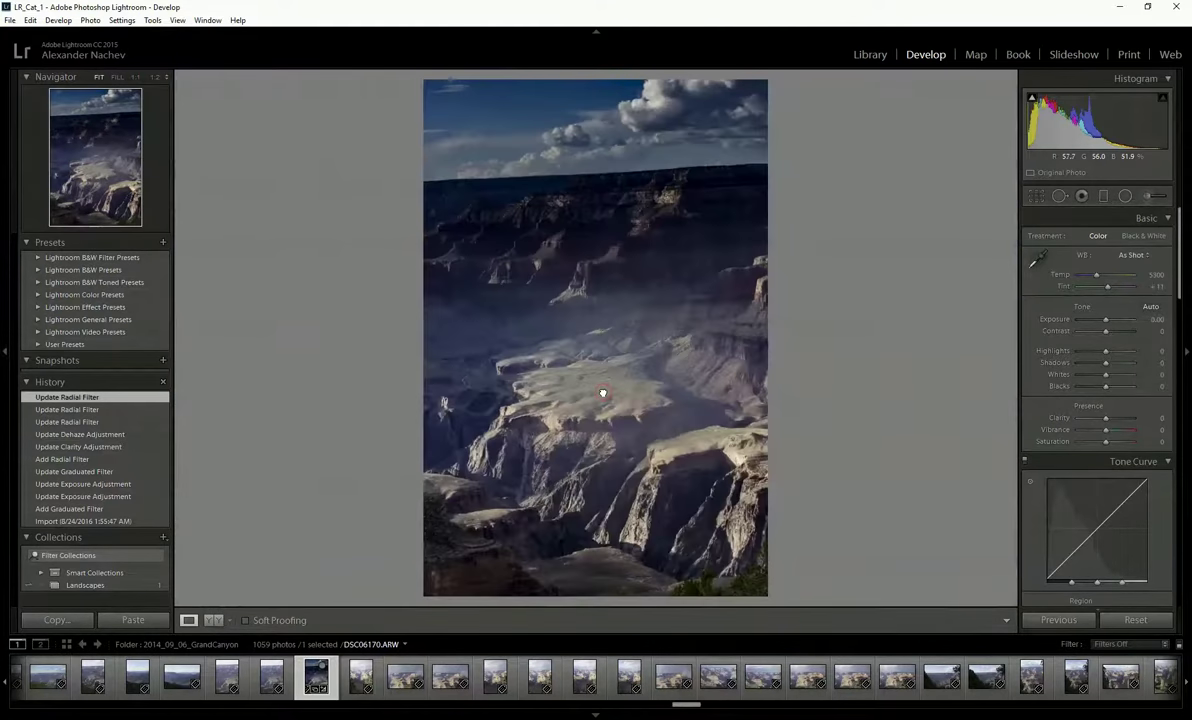
pyautogui.click(1125, 196)
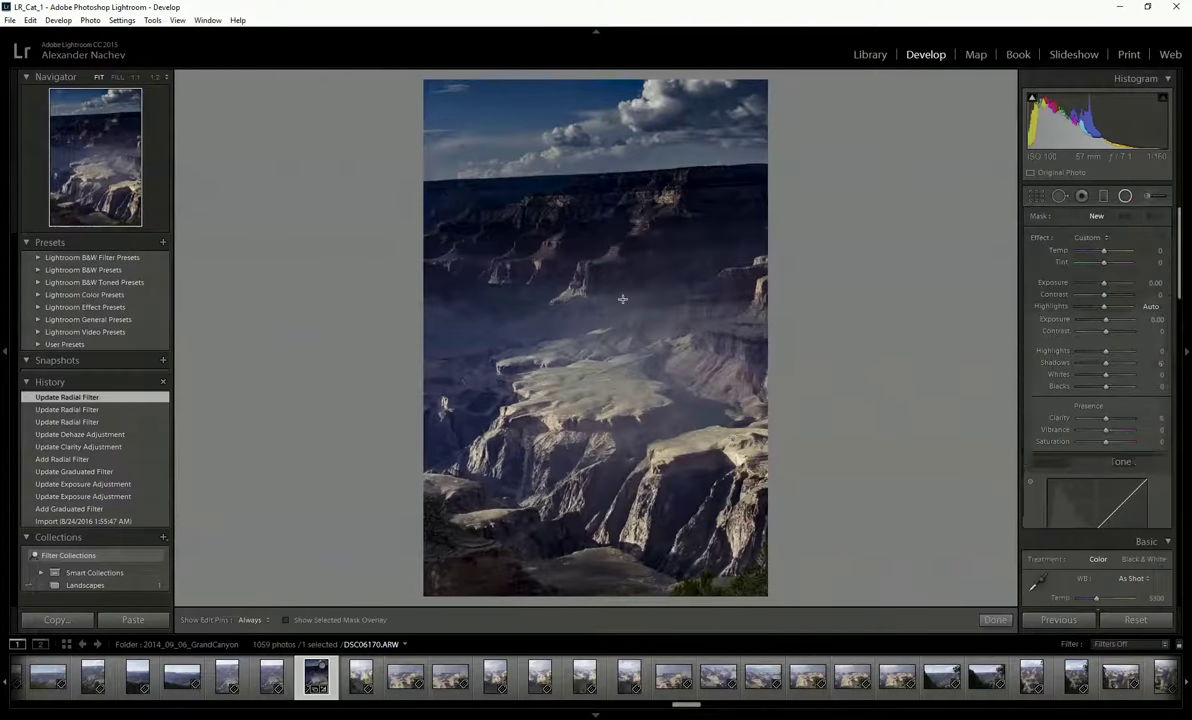
# Step: Select the radial filter's pin and drag the ellipse so it stays centred on the sunlit mesa
pyautogui.click(641, 381)
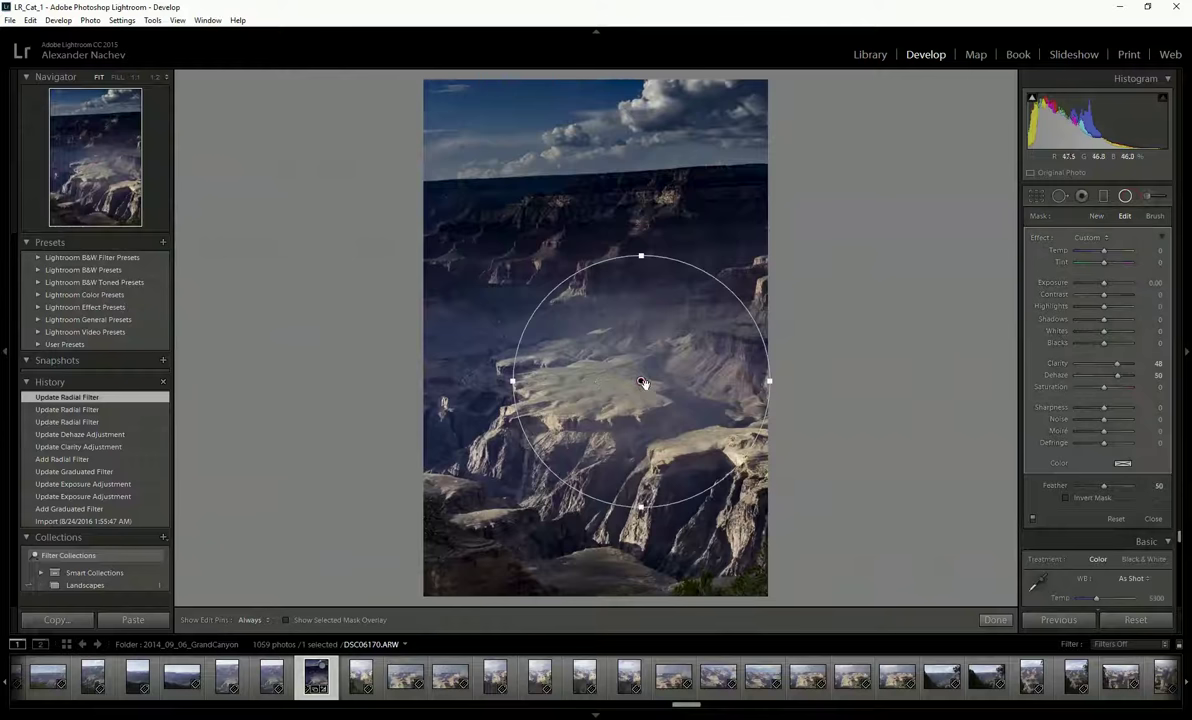
pyautogui.moveTo(643, 383)
pyautogui.mouseDown()
pyautogui.moveTo(645, 428)
pyautogui.moveTo(585, 396)
pyautogui.mouseUp()
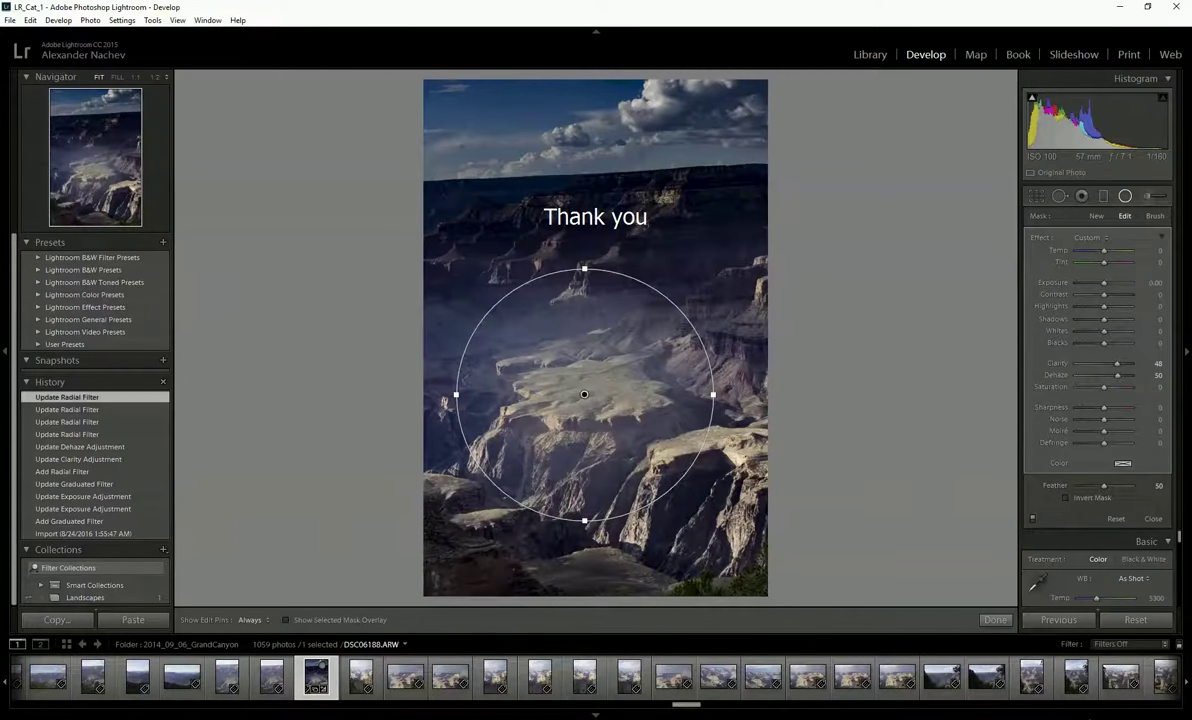
pyautogui.click(1060, 708)
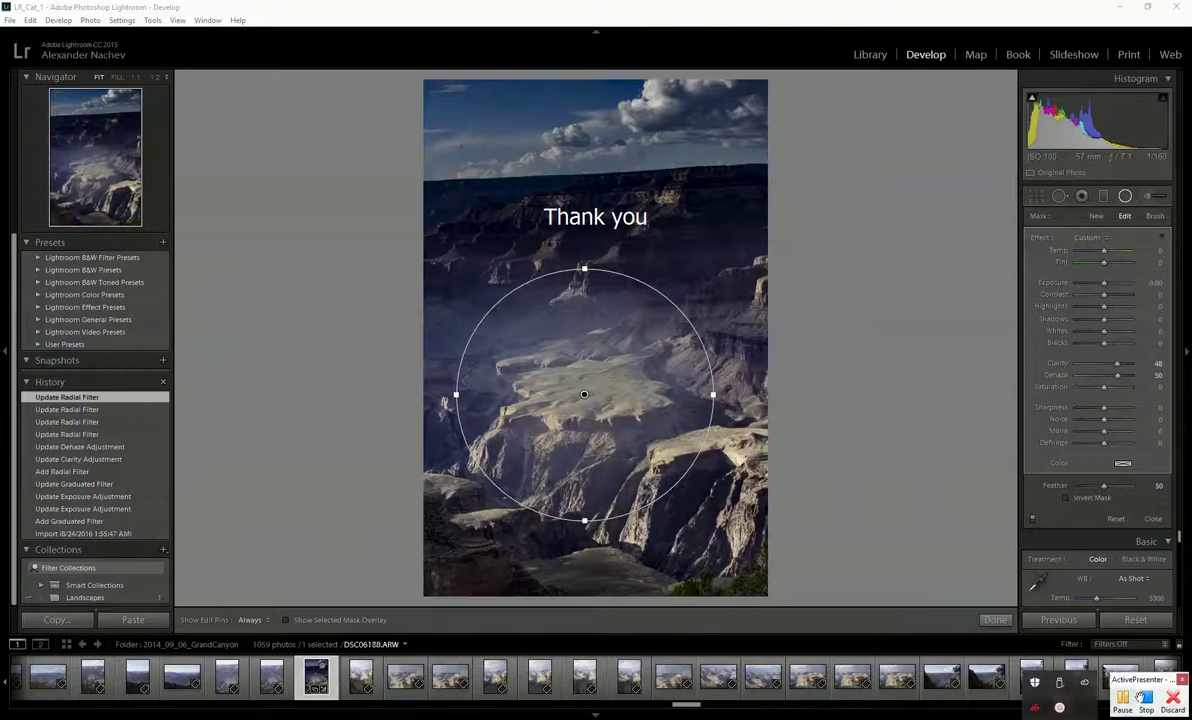